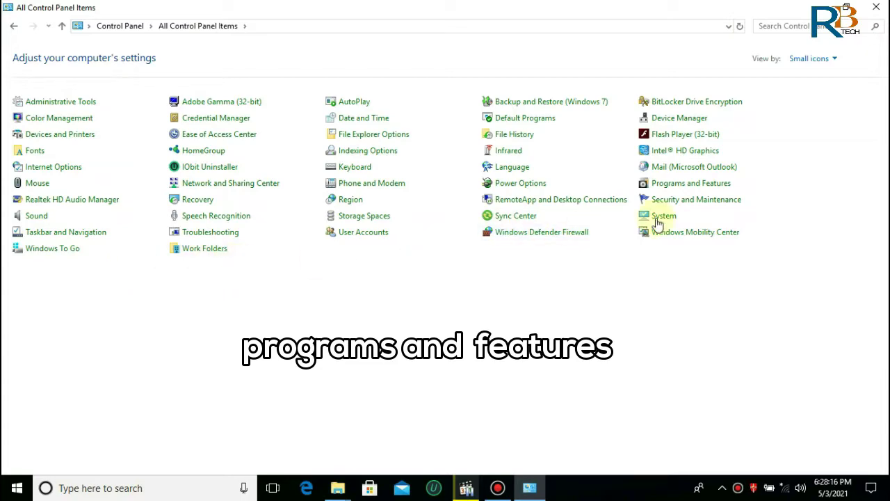
- Uninstall Microsoft Visual C++ 2008 Redistributable - x64 through Programs and Features, confirming the removal
{"action": "left_click", "coordinate": [677, 185]}
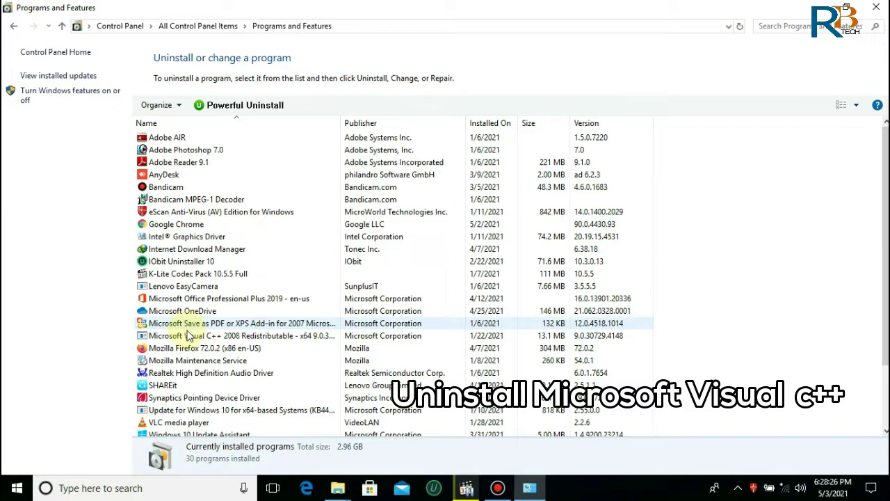
{"action": "scroll", "coordinate": [191, 334], "scroll_direction": "down", "scroll_amount": 2}
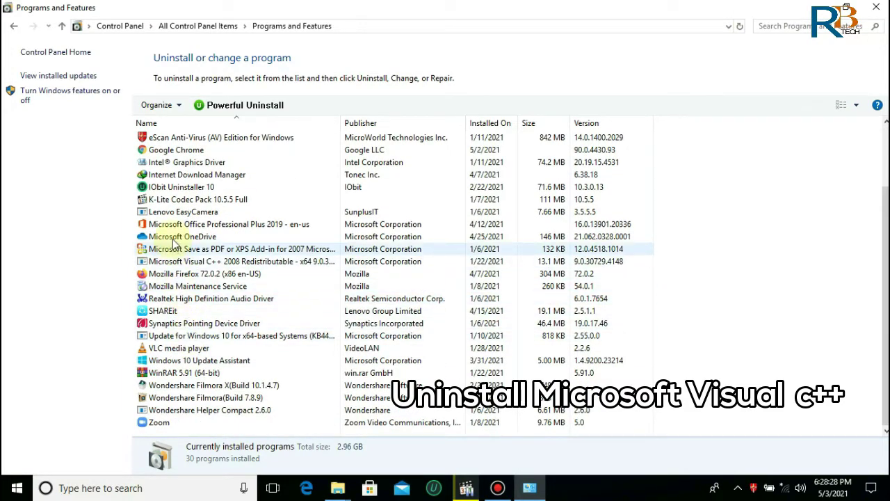
{"action": "left_click", "coordinate": [186, 266]}
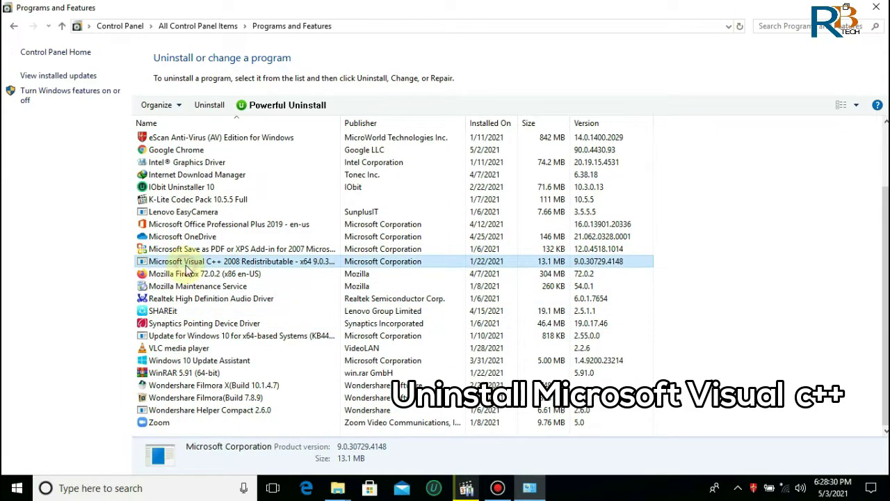
{"action": "right_click", "coordinate": [188, 268]}
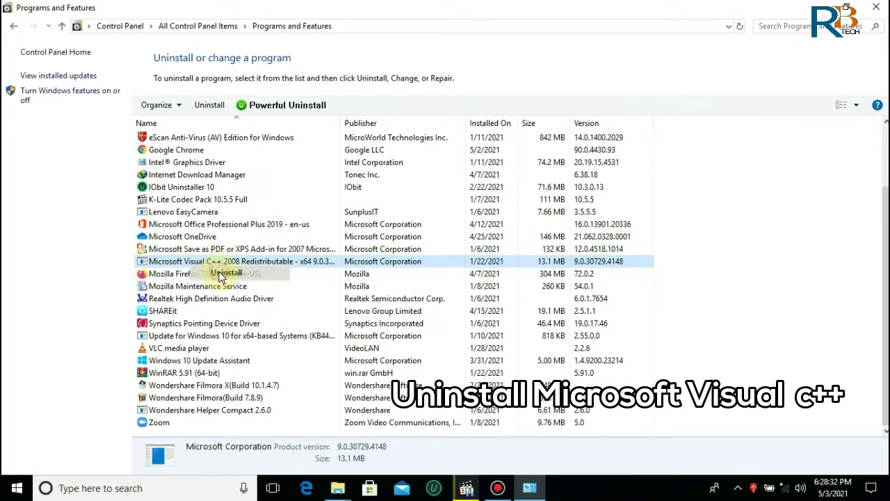
{"action": "left_click", "coordinate": [220, 277]}
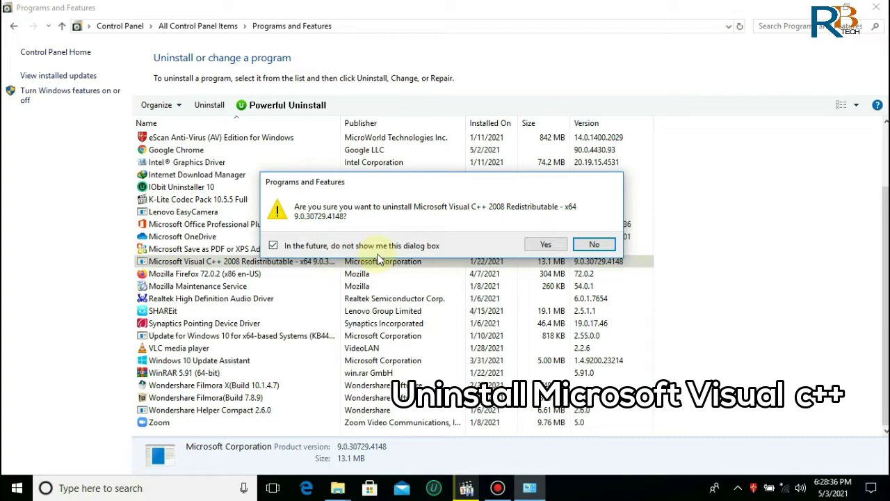
{"action": "left_click", "coordinate": [547, 247]}
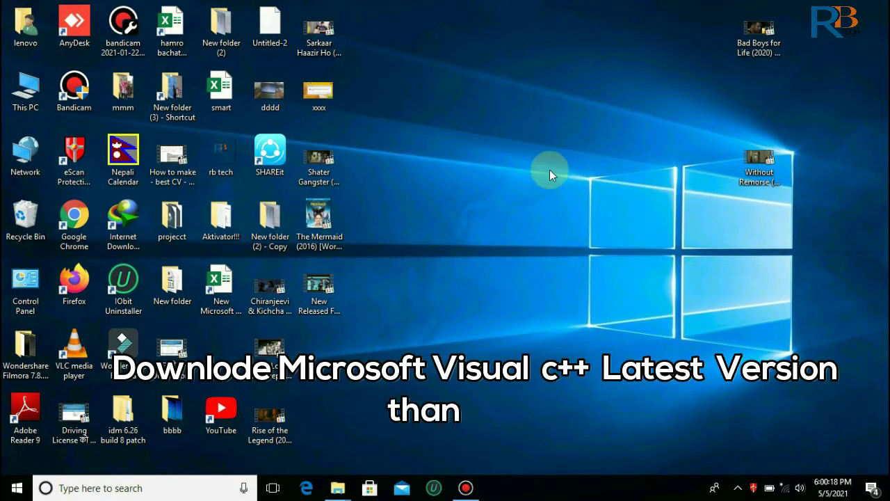
- Switch to Google Chrome and search the web for "ms v++"
{"action": "double_click", "coordinate": [87, 222]}
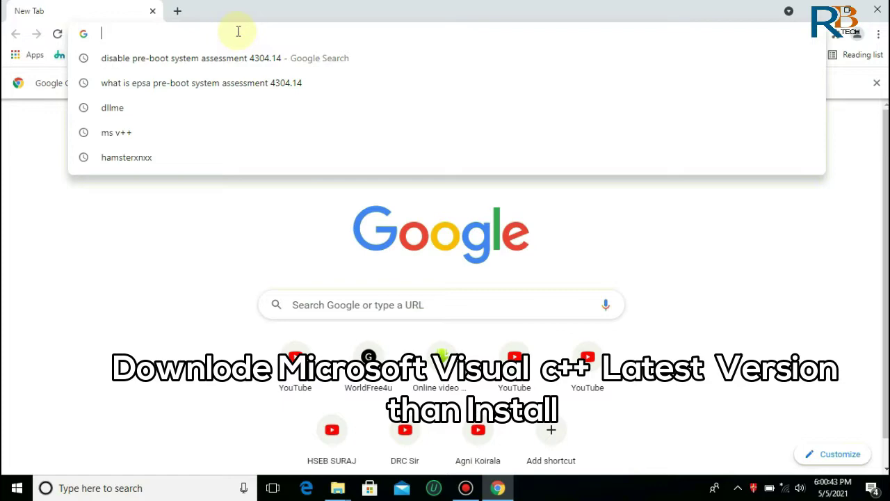
{"action": "type", "text": "ms"}
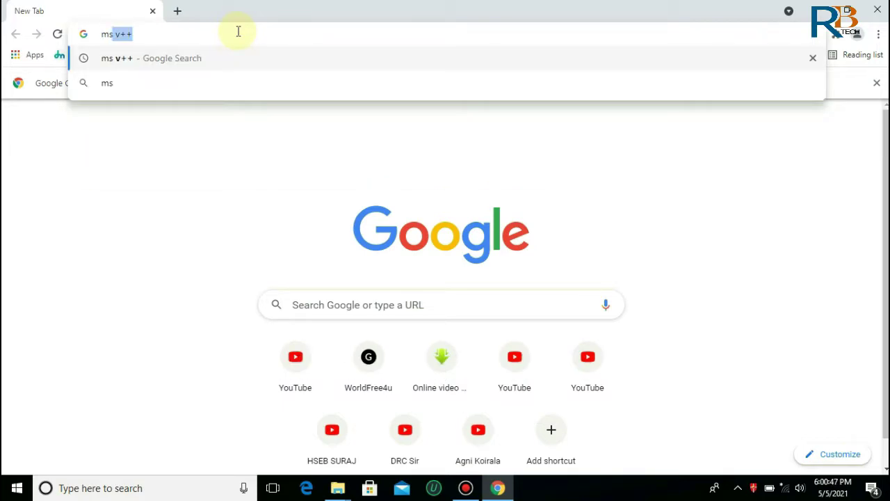
{"action": "type", "text": " v"}
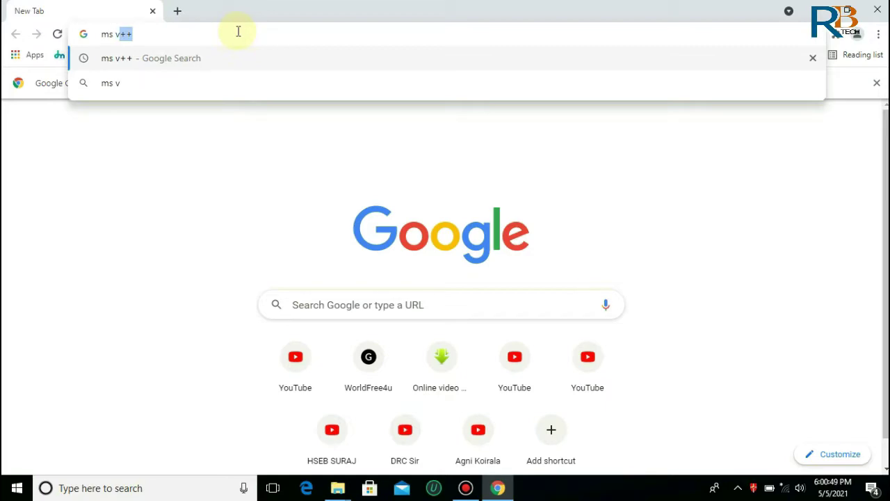
{"action": "type", "text": "++"}
{"action": "key", "text": "Return"}
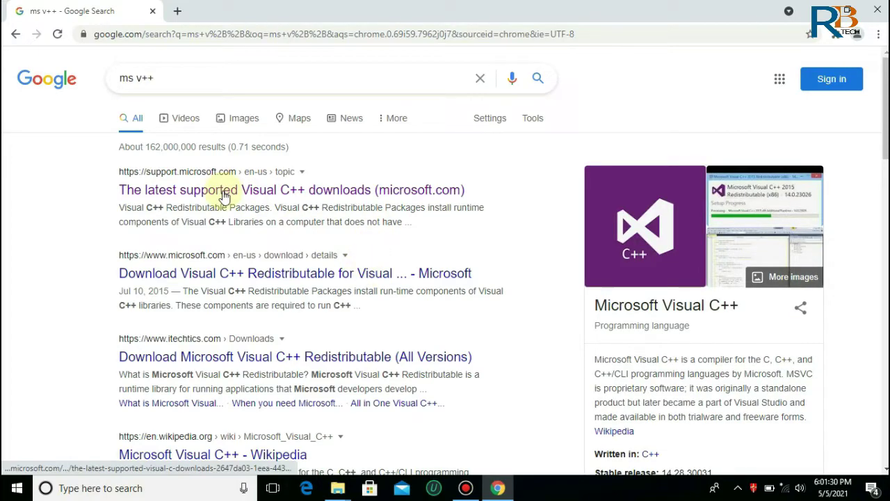
- Open Microsoft's page of the latest supported Visual C++ downloads and go to the Visual Studio 2015, 2017 and 2019 files
{"action": "left_click", "coordinate": [257, 193]}
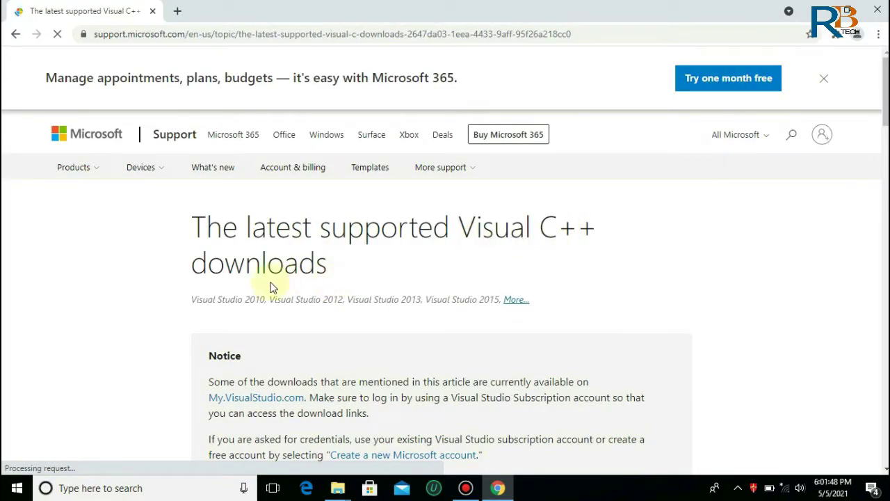
{"action": "scroll", "coordinate": [387, 288], "scroll_direction": "down", "scroll_amount": 2}
{"action": "scroll", "coordinate": [390, 291], "scroll_direction": "down", "scroll_amount": 1}
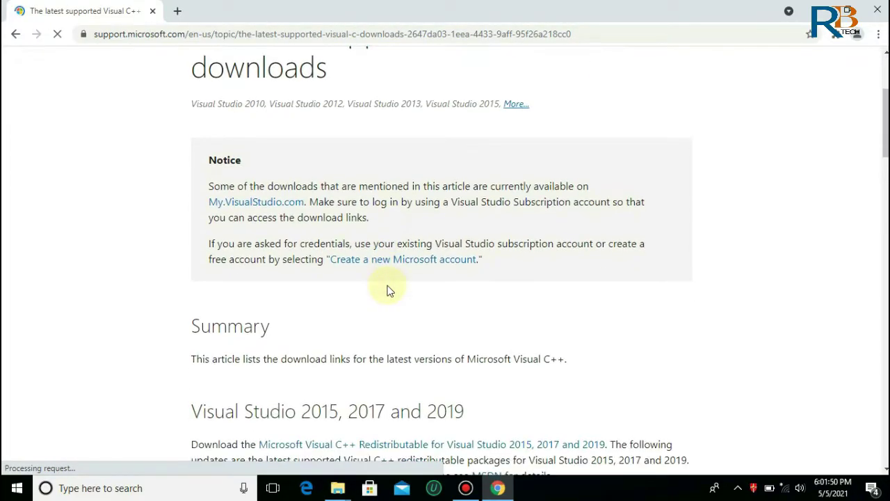
{"action": "scroll", "coordinate": [390, 291], "scroll_direction": "down", "scroll_amount": 2}
{"action": "scroll", "coordinate": [388, 285], "scroll_direction": "down", "scroll_amount": 2}
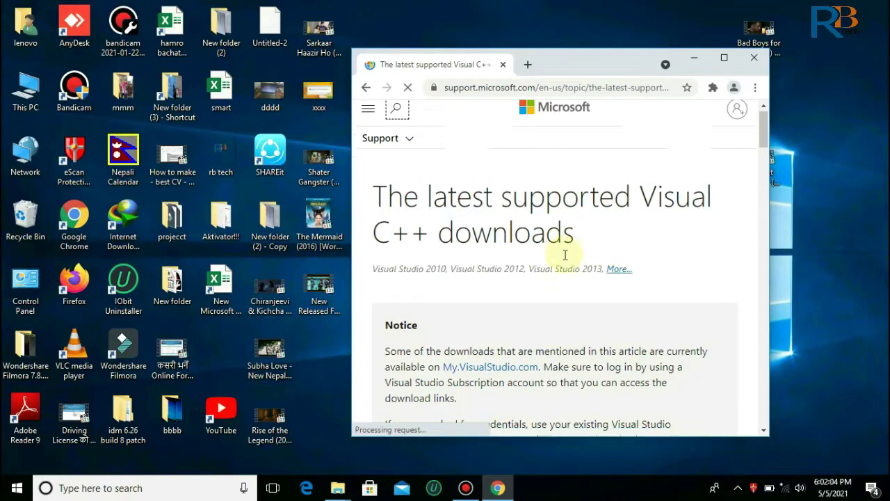
{"action": "scroll", "coordinate": [565, 255], "scroll_direction": "down", "scroll_amount": 8}
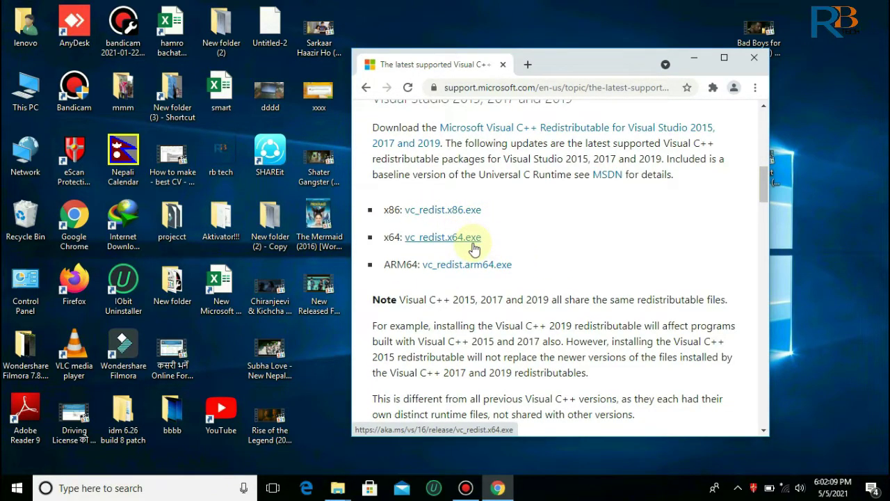
{"action": "left_click", "coordinate": [473, 243]}
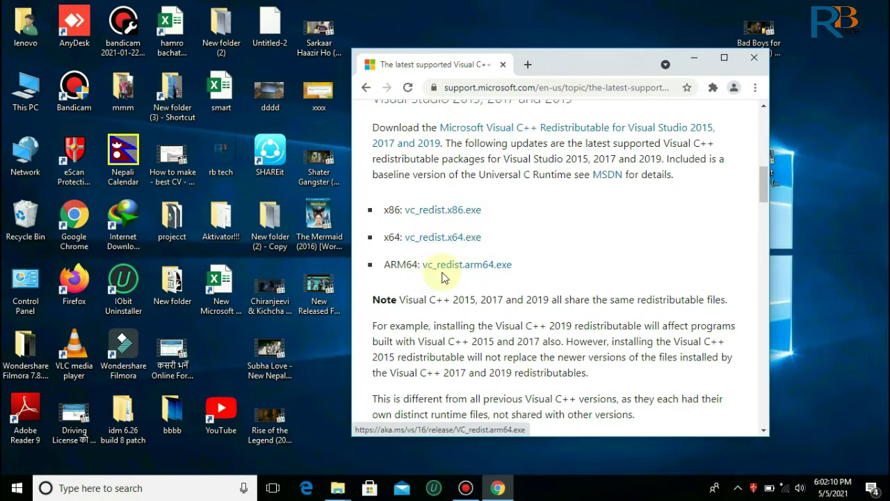
- View this computer's system properties and place the System window side by side with the browser to compare the system type with the downloads
{"action": "left_click", "coordinate": [32, 90]}
{"action": "right_click", "coordinate": [32, 90]}
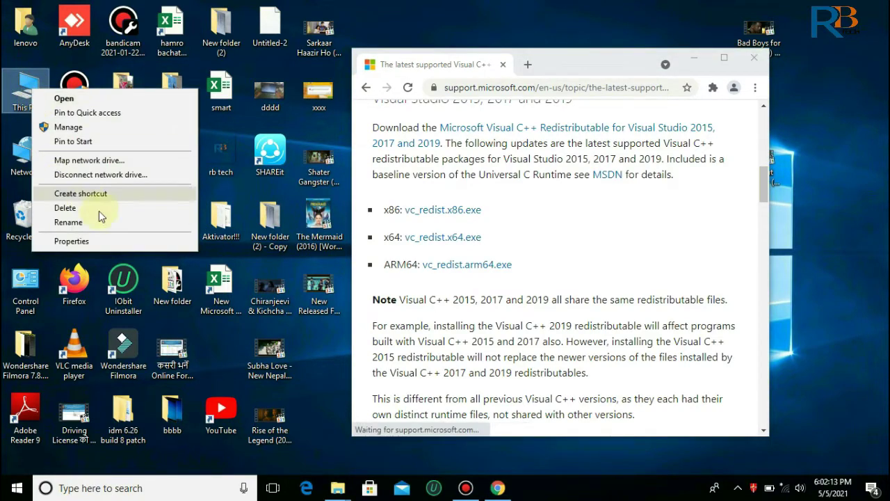
{"action": "left_click", "coordinate": [100, 242]}
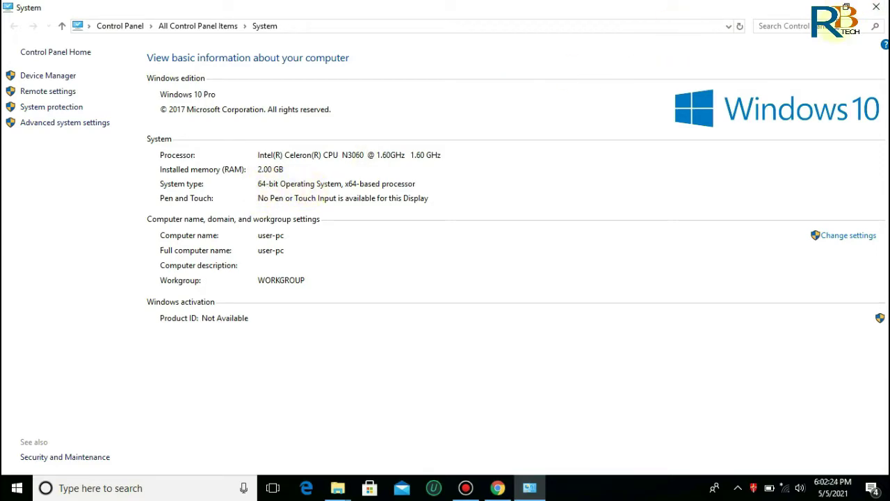
{"action": "left_click", "coordinate": [846, 7]}
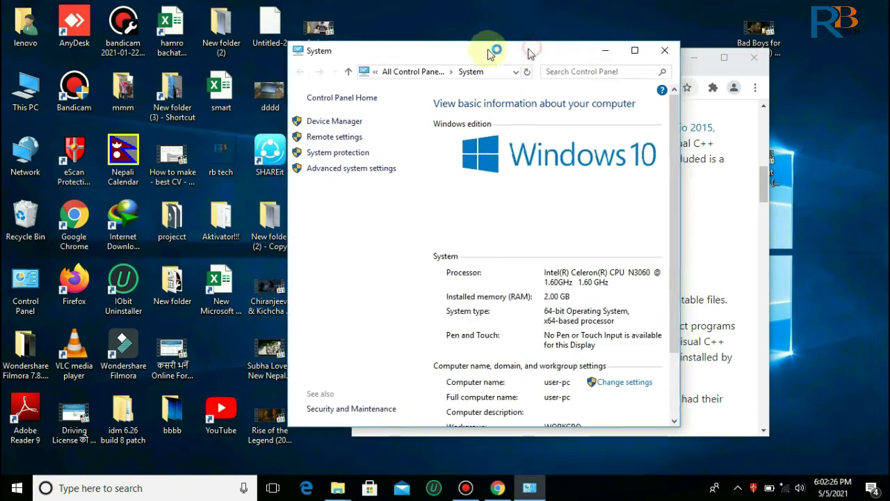
{"action": "left_click_drag", "start_coordinate": [493, 54], "coordinate": [280, 45]}
{"action": "left_click", "coordinate": [597, 65]}
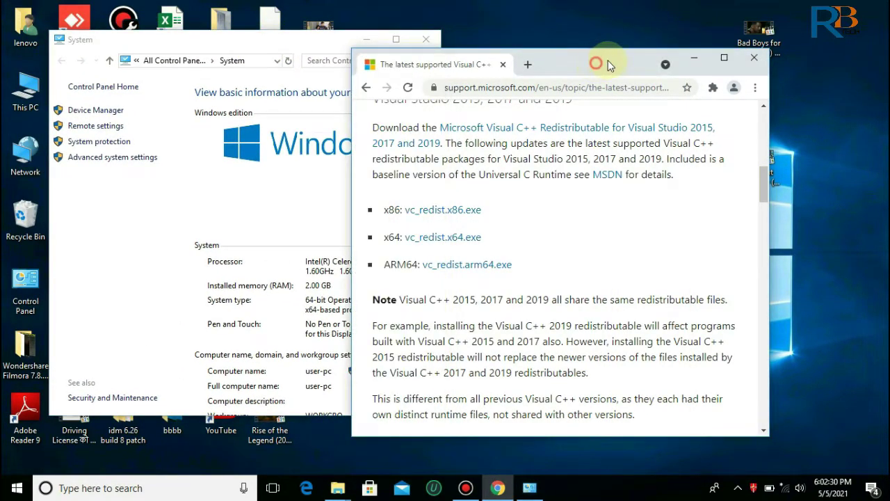
{"action": "left_click_drag", "start_coordinate": [607, 65], "coordinate": [707, 66]}
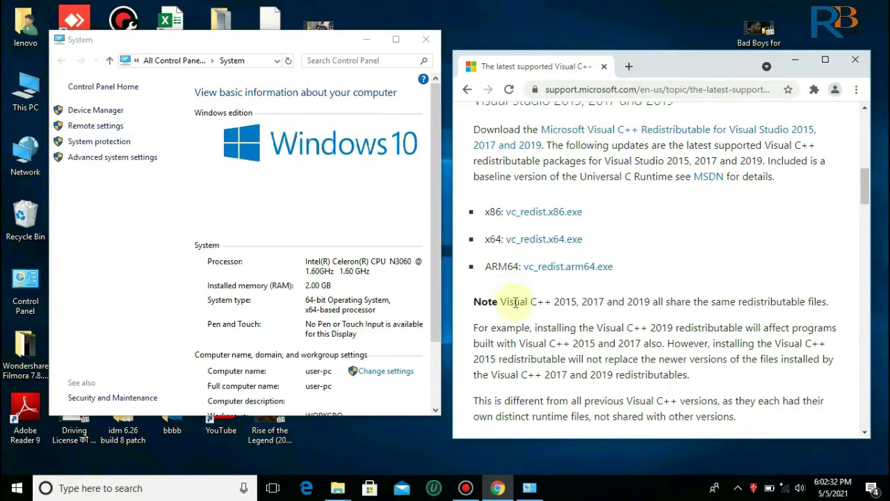
- Outline the 64-bit Operating System entry and the x64 download link with red rectangles
{"action": "key", "text": "ctrl+shift+p"}
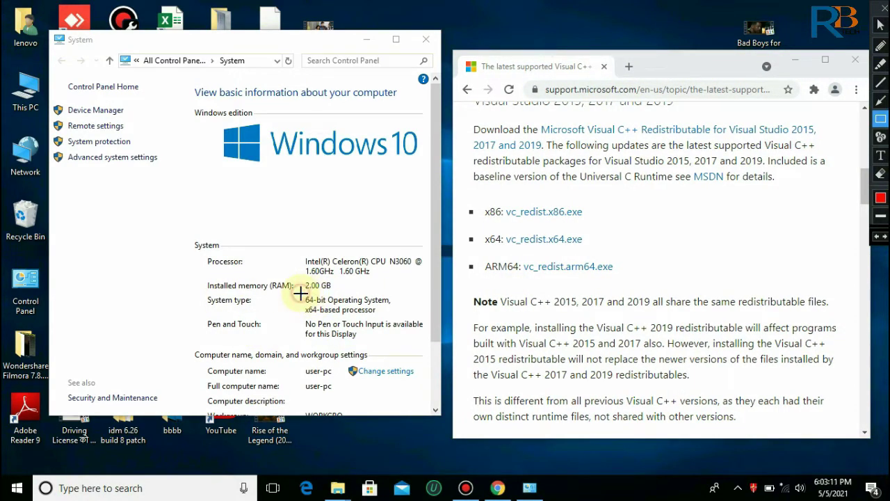
{"action": "mouse_move", "coordinate": [301, 293]}
{"action": "left_mouse_down"}
{"action": "mouse_move", "coordinate": [329, 312]}
{"action": "mouse_move", "coordinate": [394, 307]}
{"action": "left_mouse_up"}
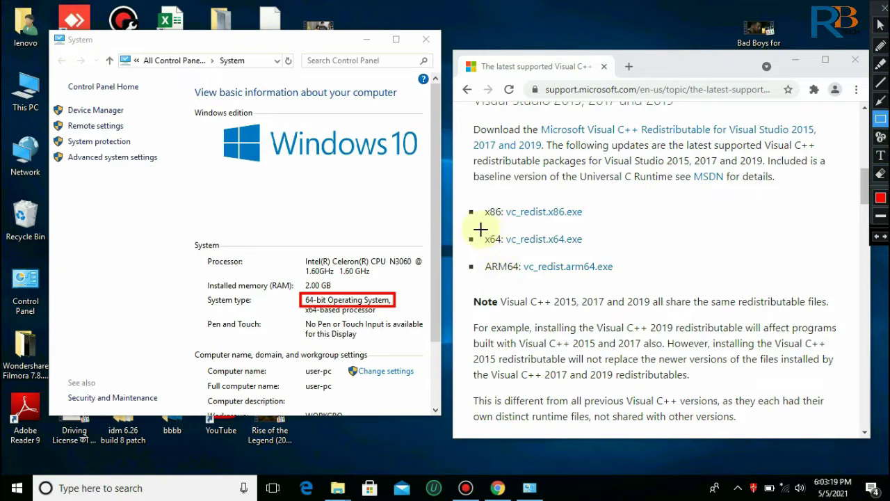
{"action": "mouse_move", "coordinate": [480, 229]}
{"action": "left_mouse_down"}
{"action": "mouse_move", "coordinate": [522, 249]}
{"action": "mouse_move", "coordinate": [595, 255]}
{"action": "left_mouse_up"}
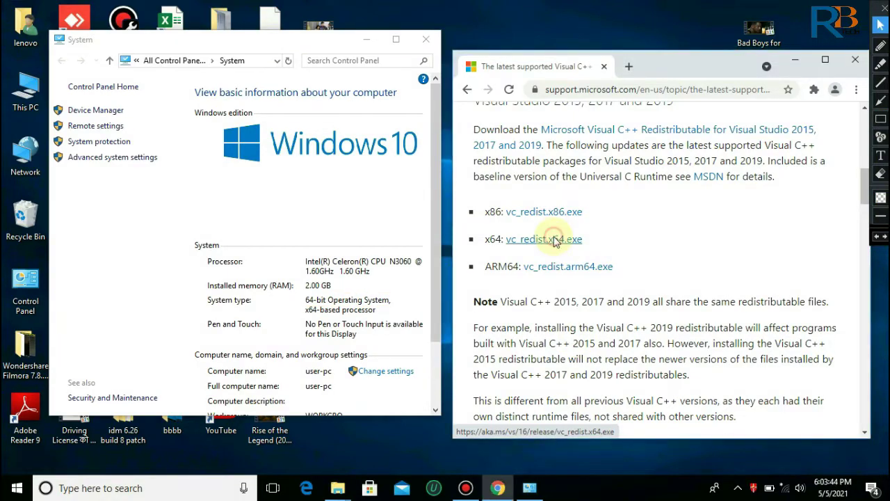
- Download the x64 redistributable to Downloads\Programs, and close the System window and the download manager's registration dialog
{"action": "left_click", "coordinate": [554, 240]}
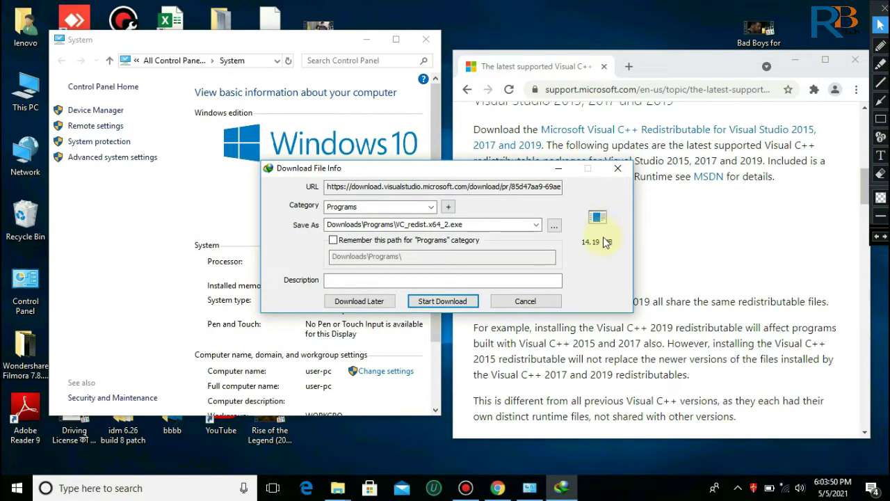
{"action": "left_click", "coordinate": [447, 307]}
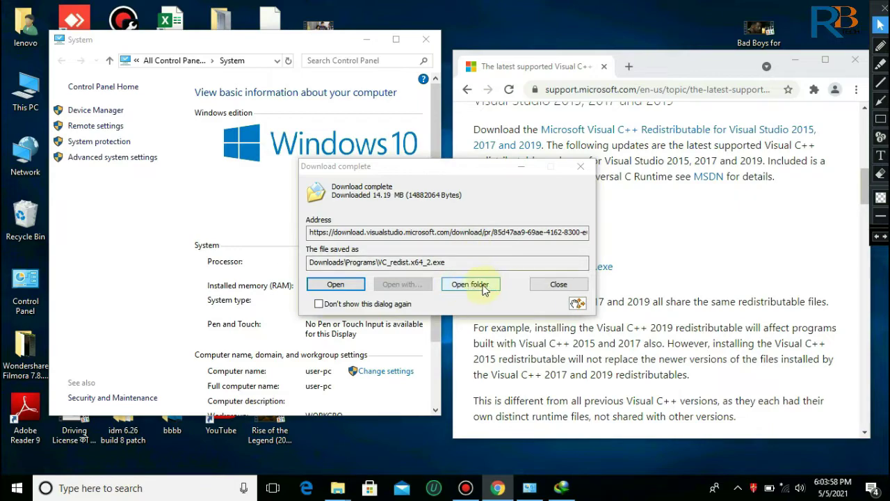
{"action": "left_click", "coordinate": [484, 290]}
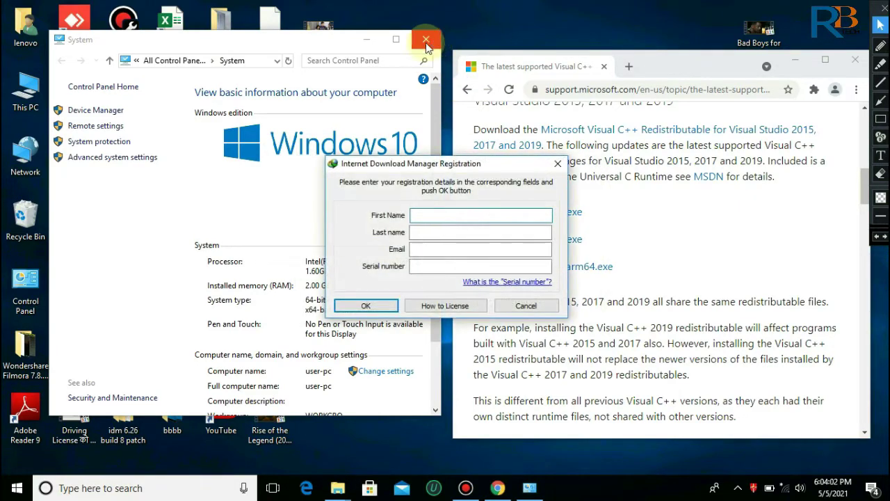
{"action": "left_click", "coordinate": [426, 40]}
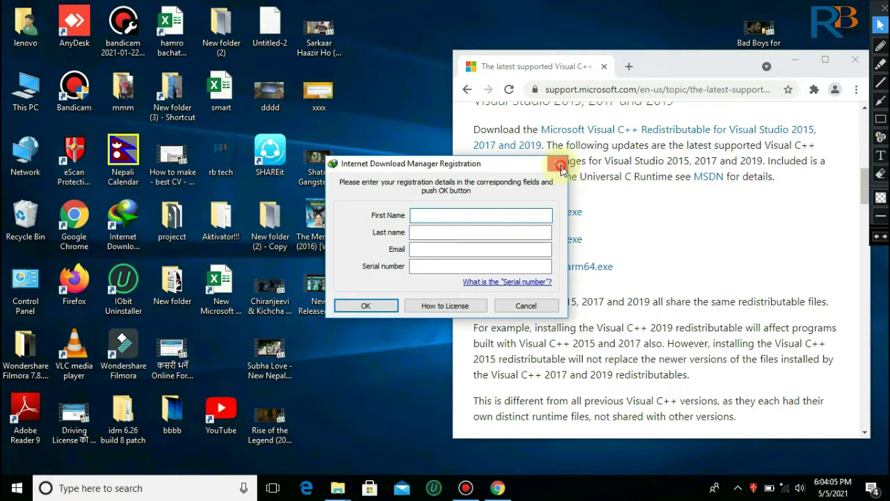
{"action": "left_click", "coordinate": [557, 164]}
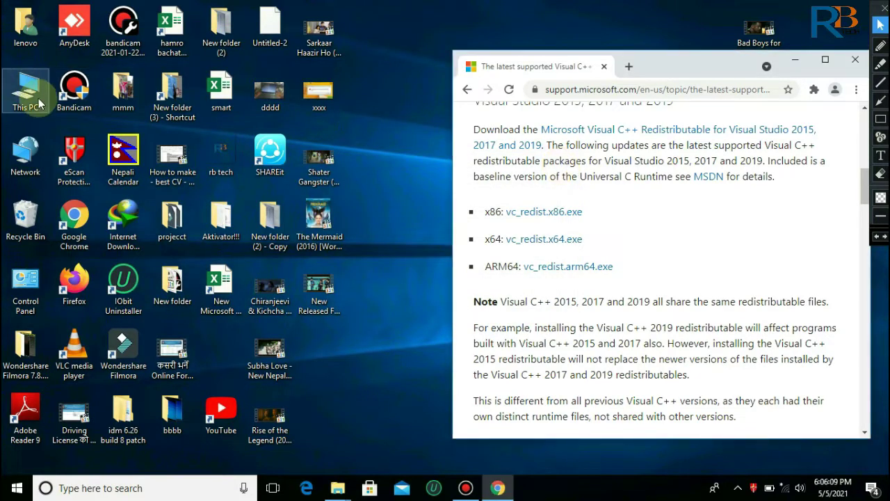
- Open the Programs folder inside Downloads from This PC
{"action": "left_click", "coordinate": [38, 98]}
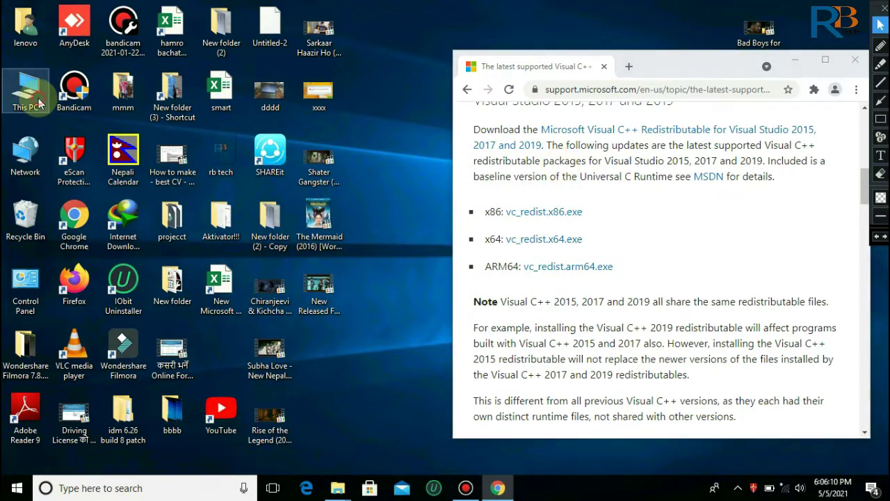
{"action": "double_click", "coordinate": [39, 98]}
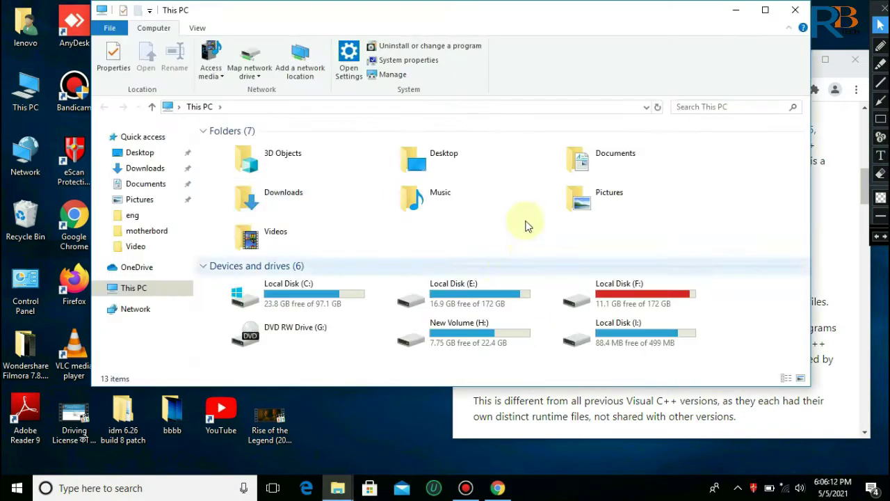
{"action": "left_click", "coordinate": [286, 201]}
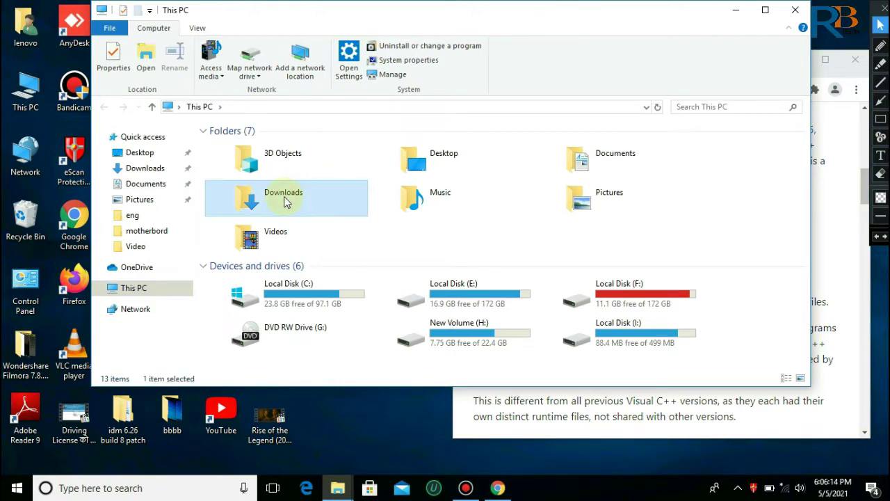
{"action": "double_click", "coordinate": [286, 200]}
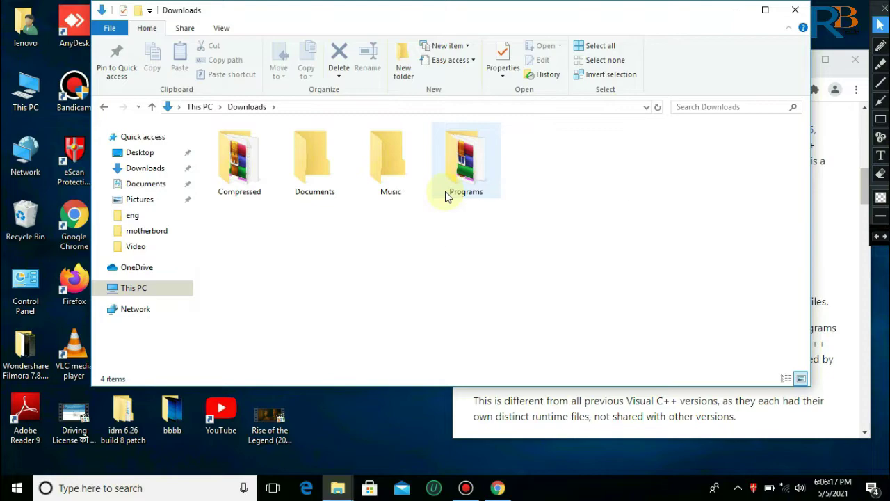
{"action": "left_click", "coordinate": [445, 191]}
{"action": "double_click", "coordinate": [445, 191]}
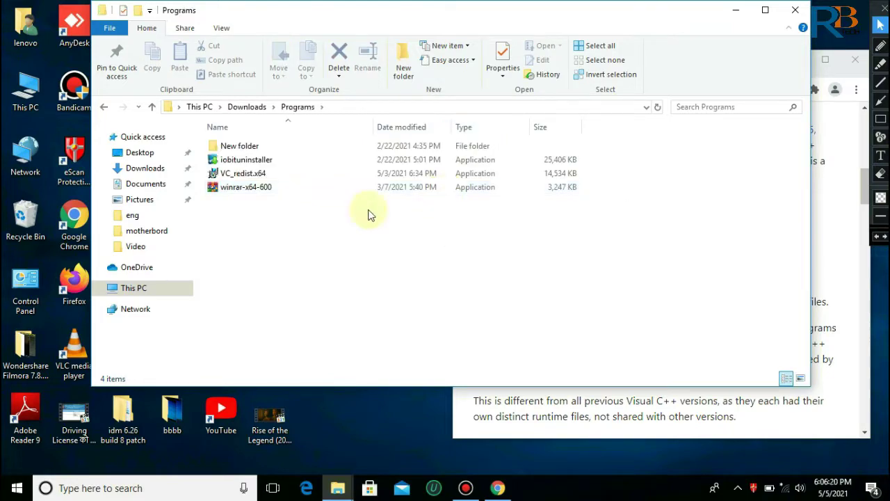
- Install the x64 redistributable from VC_redist.x64, agreeing to the license terms, and close the setup, the Programs folder and the browser
{"action": "left_click", "coordinate": [256, 180]}
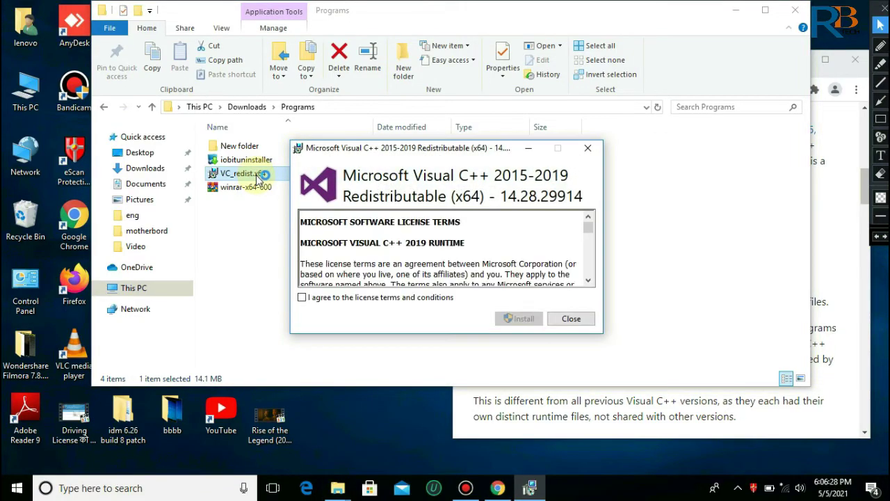
{"action": "left_click", "coordinate": [320, 298]}
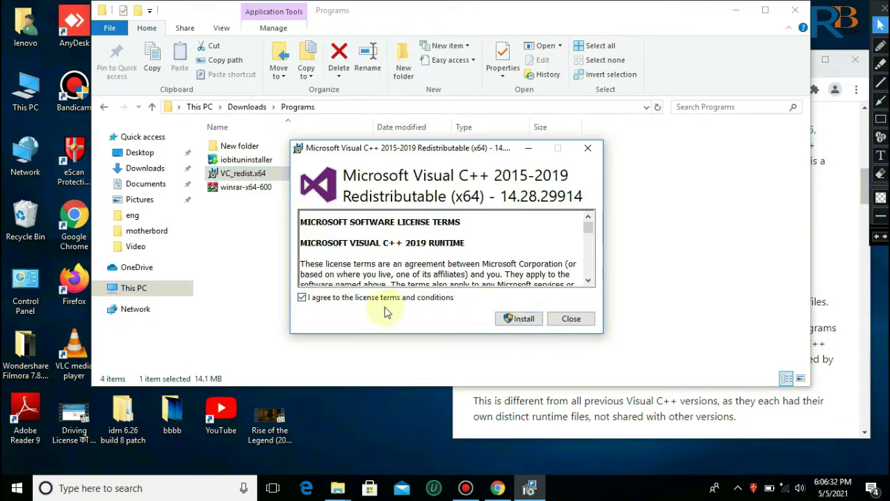
{"action": "left_click", "coordinate": [522, 322]}
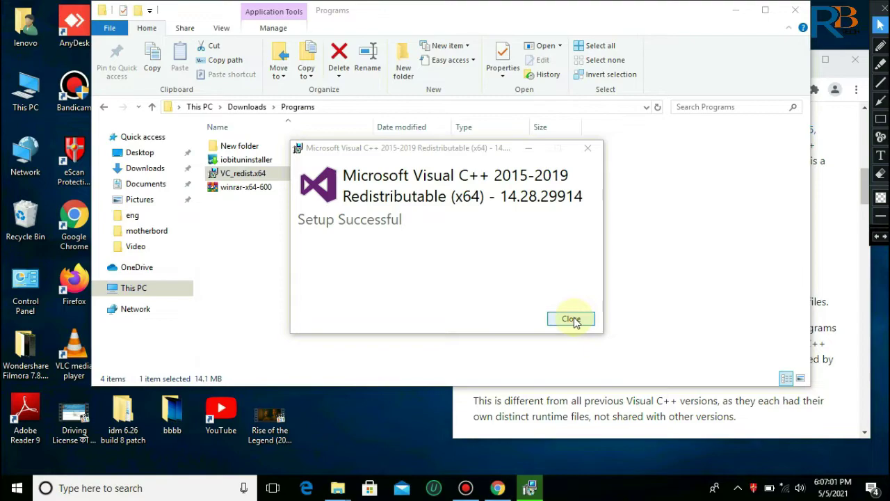
{"action": "left_click", "coordinate": [571, 319]}
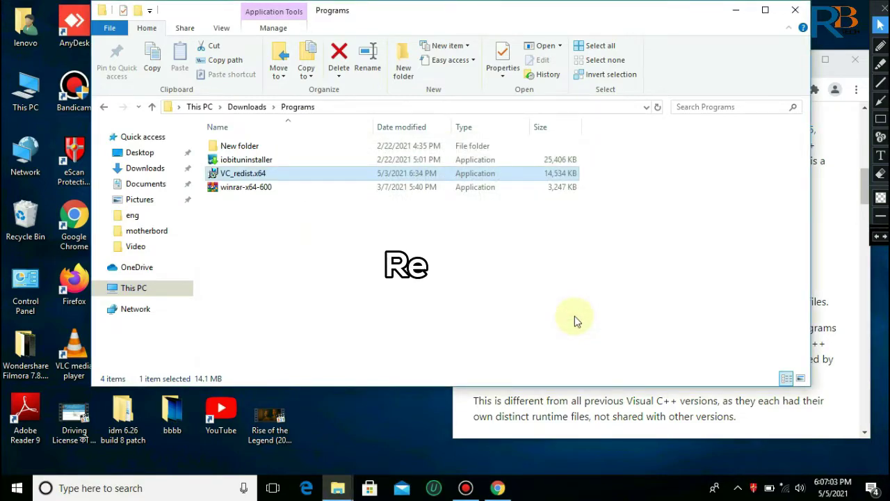
{"action": "left_click", "coordinate": [797, 10]}
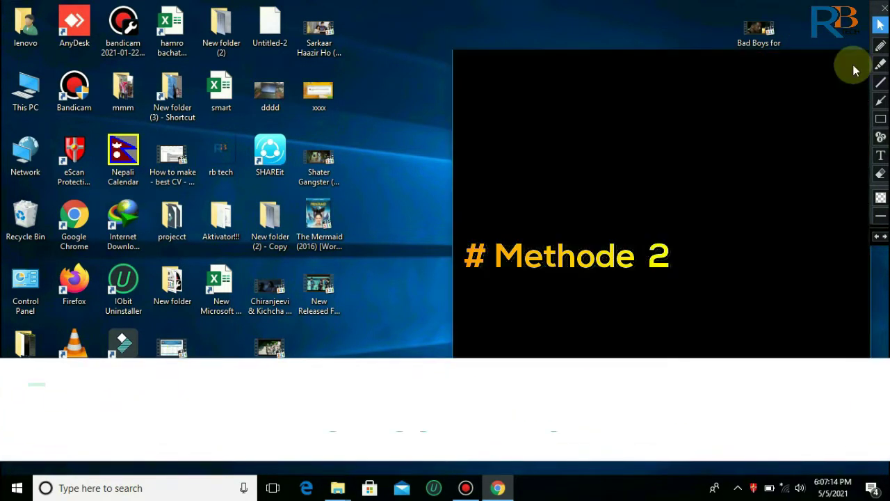
{"action": "left_click", "coordinate": [855, 64]}
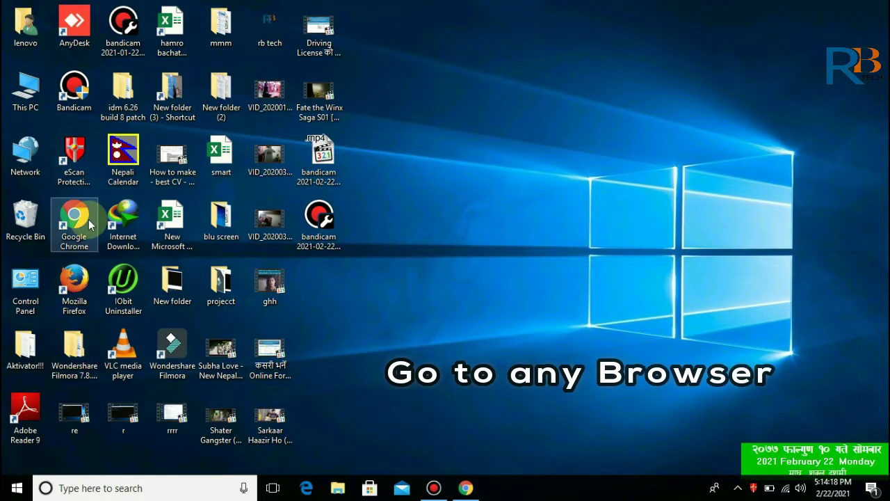
- Switch to Google Chrome and go to dllme.com
{"action": "left_click", "coordinate": [88, 219]}
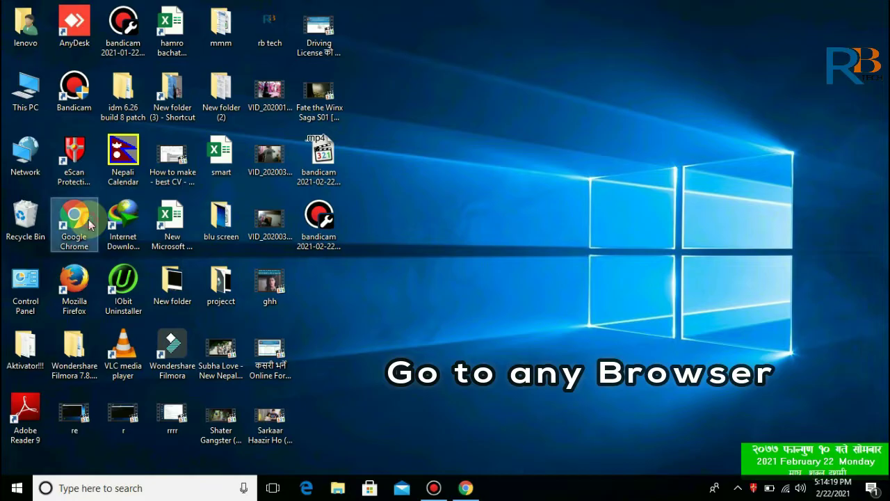
{"action": "double_click", "coordinate": [88, 219]}
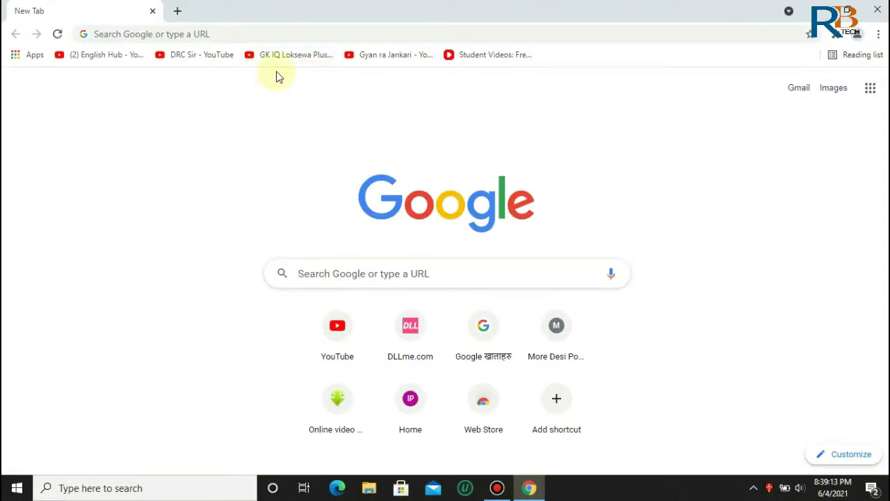
{"action": "left_click", "coordinate": [284, 34]}
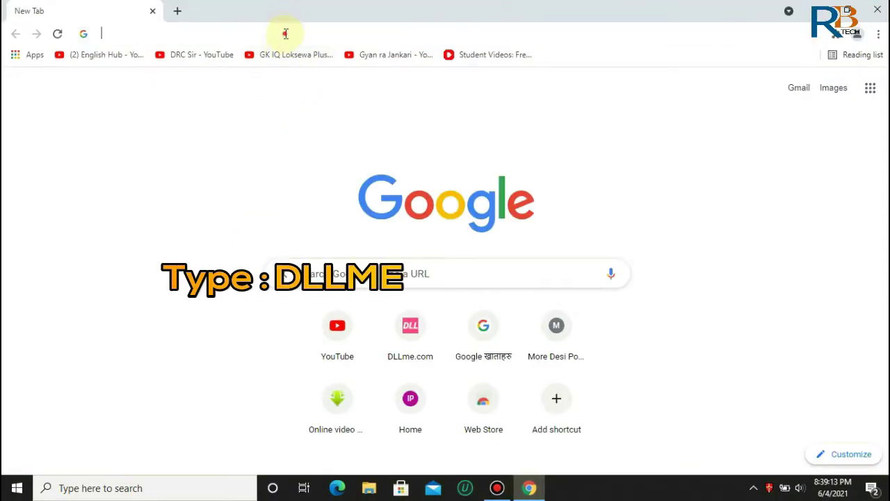
{"action": "type", "text": "dl"}
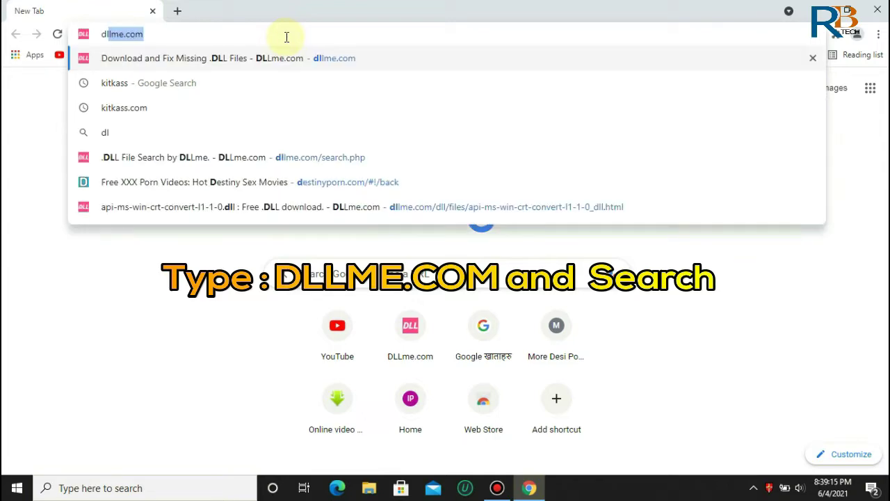
{"action": "type", "text": "lme"}
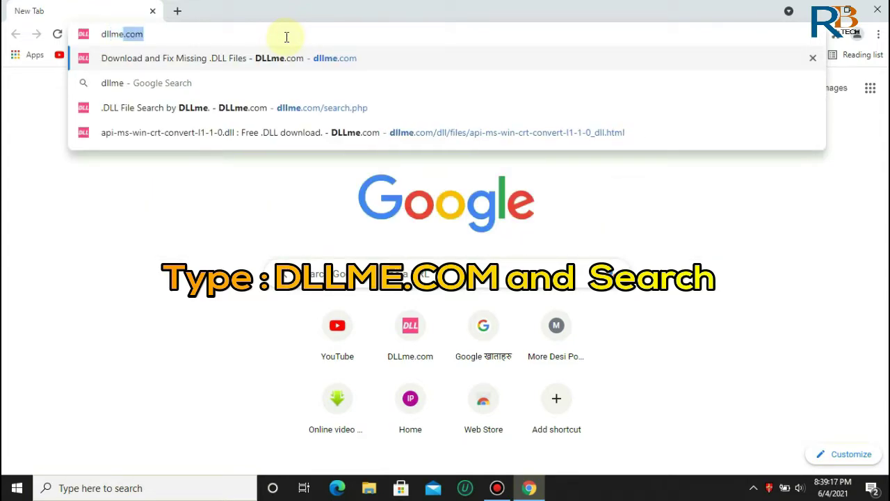
{"action": "type", "text": ".com"}
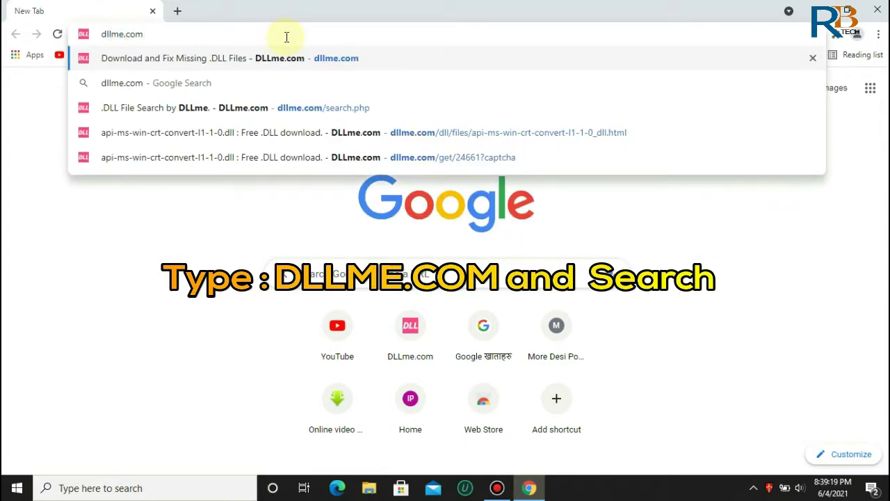
{"action": "key", "text": "Return"}
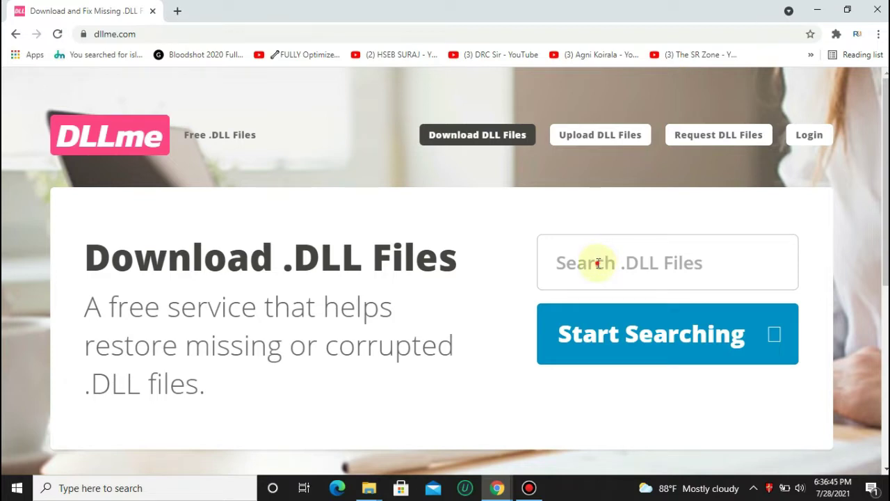
- Search DLLme for mfc140u.dll and open the mfc140u.dll entry by Microsoft Corporation
{"action": "left_click", "coordinate": [597, 271]}
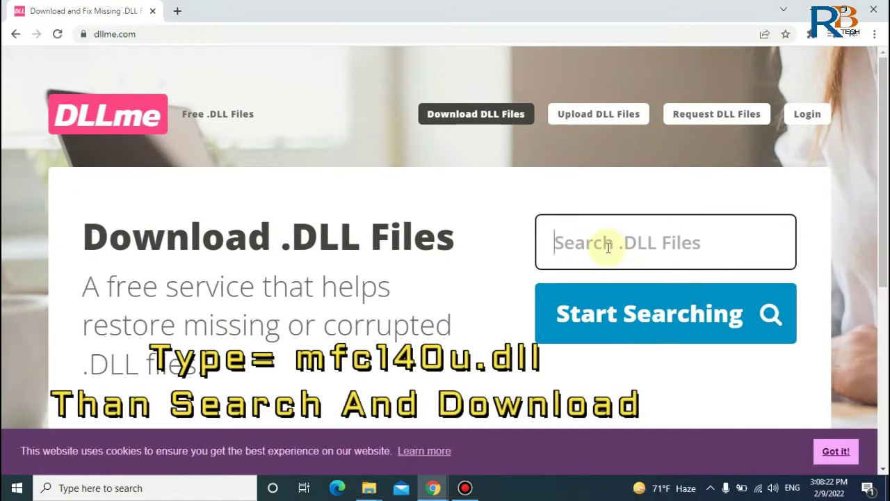
{"action": "left_click", "coordinate": [608, 247]}
{"action": "type", "text": "mfc140u.dll"}
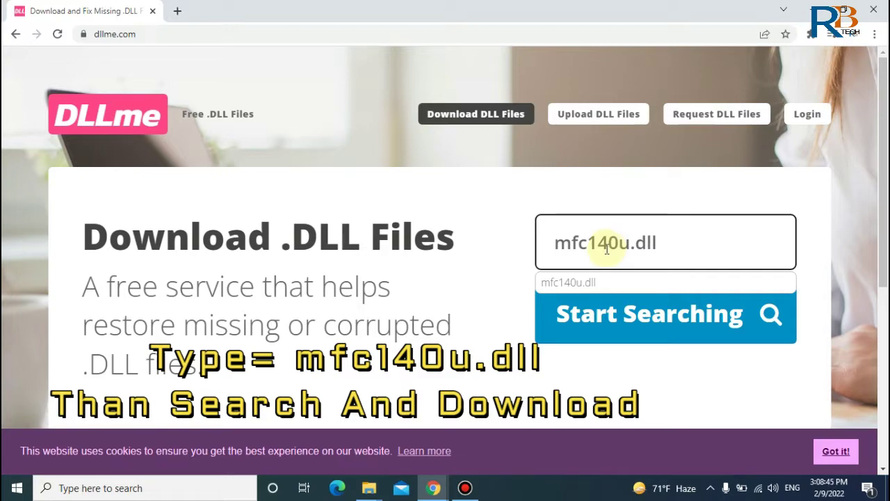
{"action": "left_click", "coordinate": [583, 292]}
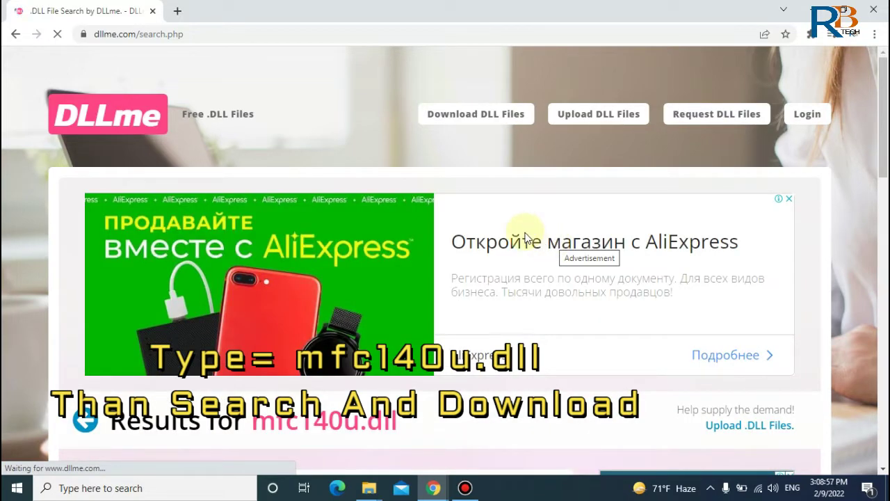
{"action": "scroll", "coordinate": [525, 244], "scroll_direction": "down", "scroll_amount": 3}
{"action": "scroll", "coordinate": [524, 243], "scroll_direction": "down", "scroll_amount": 2}
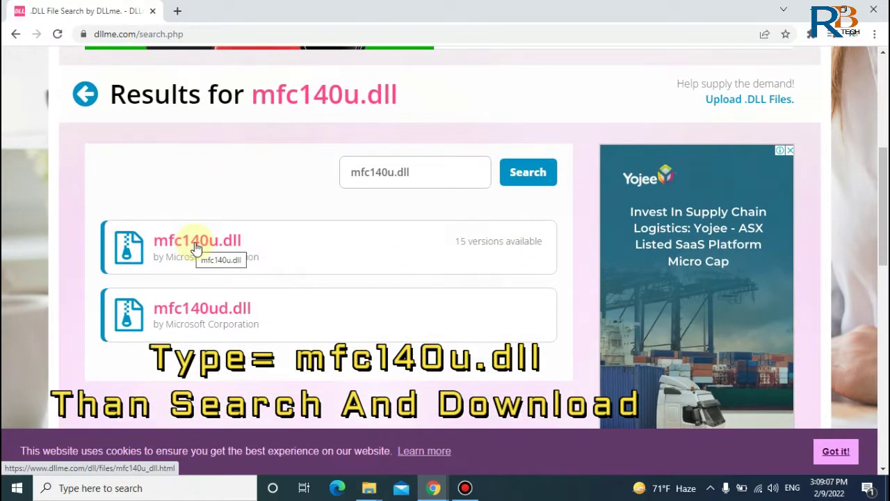
{"action": "left_click", "coordinate": [189, 248]}
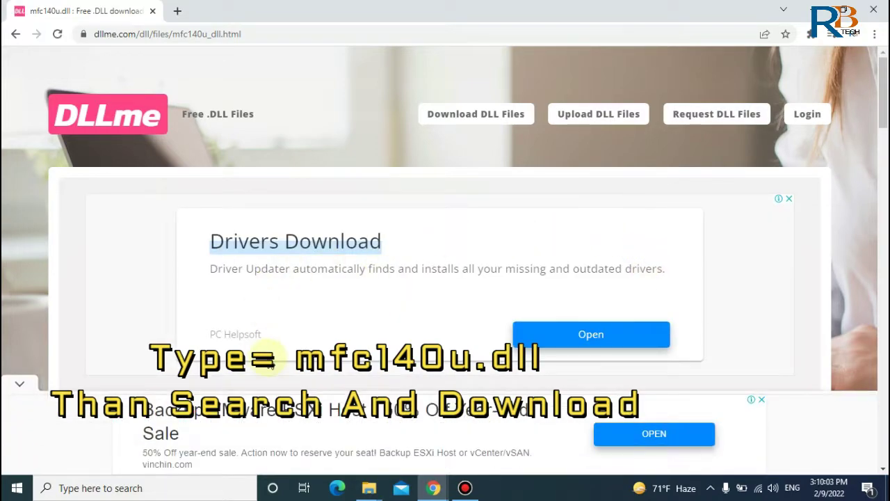
- Request the mfc140u.dll download from its file page and complete the "I'm not a robot" captcha
{"action": "scroll", "coordinate": [268, 348], "scroll_direction": "down", "scroll_amount": 5}
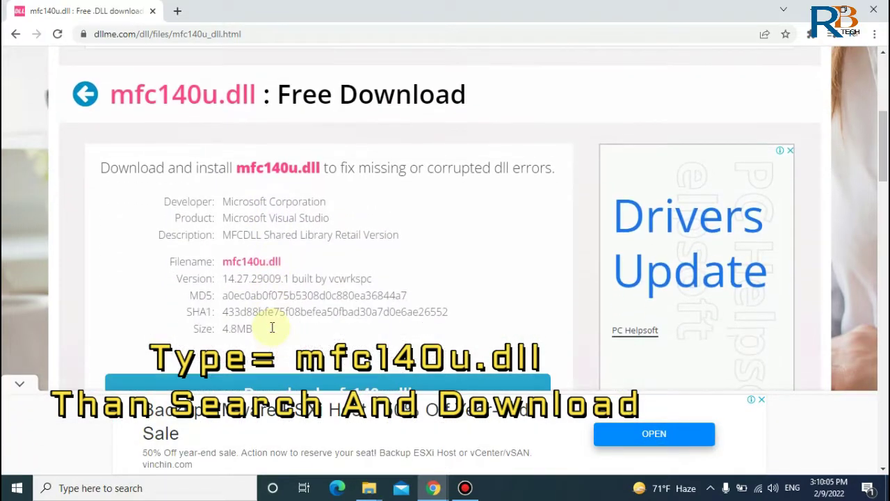
{"action": "scroll", "coordinate": [272, 326], "scroll_direction": "down", "scroll_amount": 2}
{"action": "left_click", "coordinate": [299, 272]}
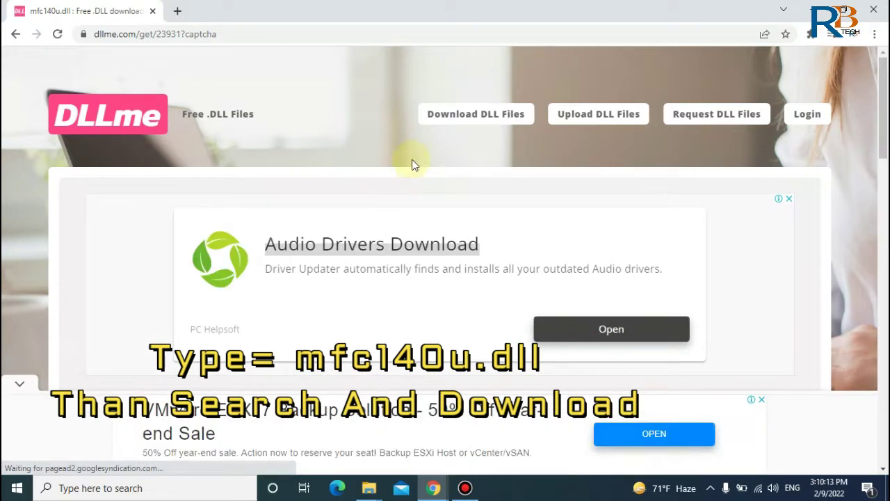
{"action": "scroll", "coordinate": [365, 170], "scroll_direction": "down", "scroll_amount": 2}
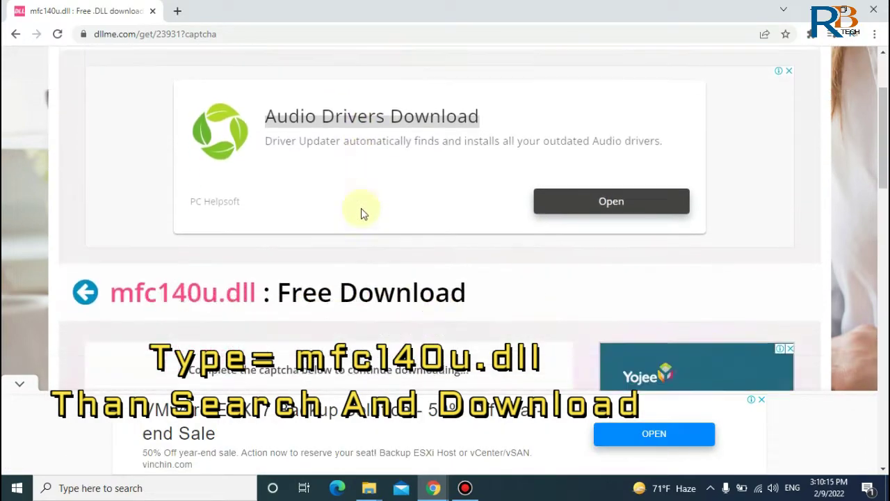
{"action": "scroll", "coordinate": [361, 212], "scroll_direction": "down", "scroll_amount": 2}
{"action": "left_click", "coordinate": [260, 293]}
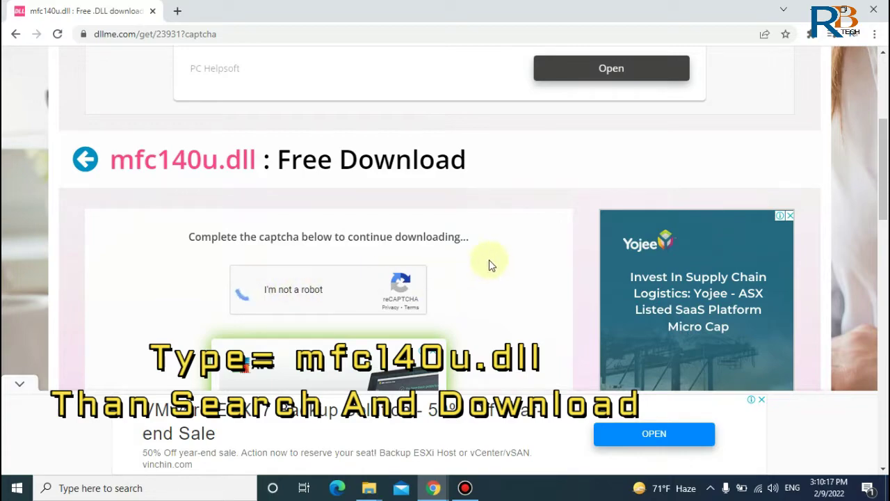
{"action": "scroll", "coordinate": [454, 195], "scroll_direction": "down", "scroll_amount": 1}
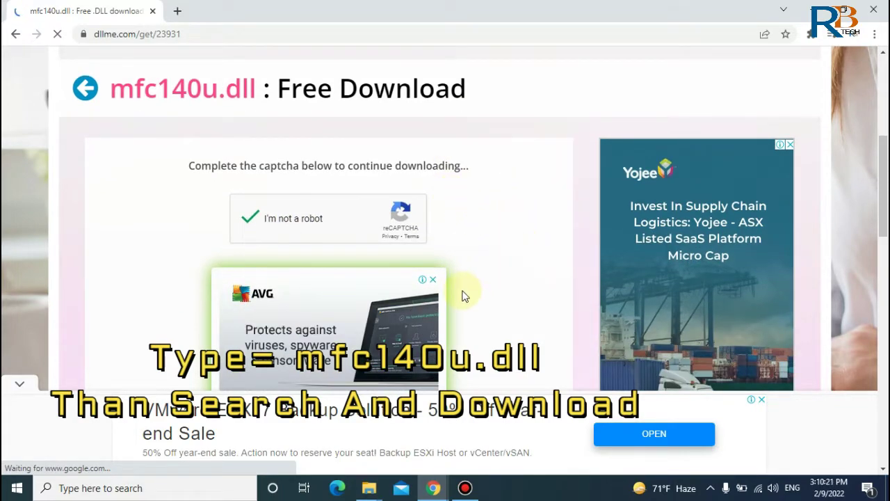
- Download version 14.27.29009.1 of mfc140u.dll as Downloads\Compressed\mfc140u.zip and close the browser
{"action": "scroll", "coordinate": [477, 243], "scroll_direction": "down", "scroll_amount": 1}
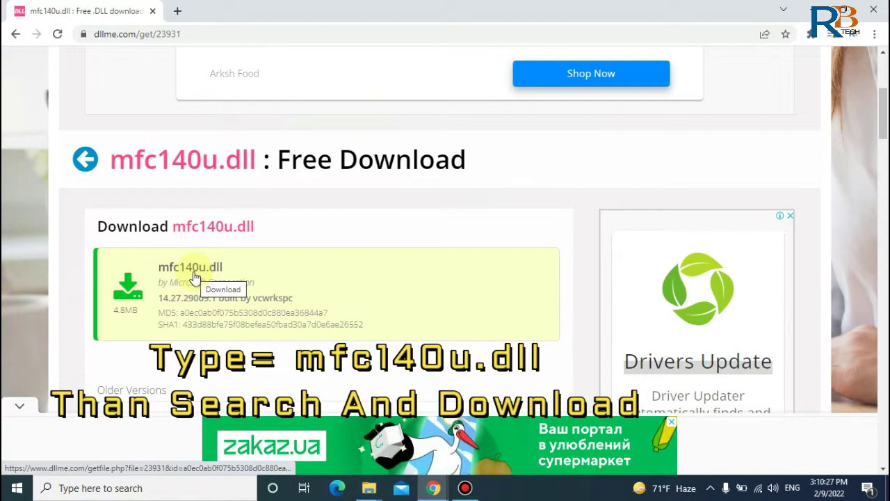
{"action": "left_click", "coordinate": [223, 282]}
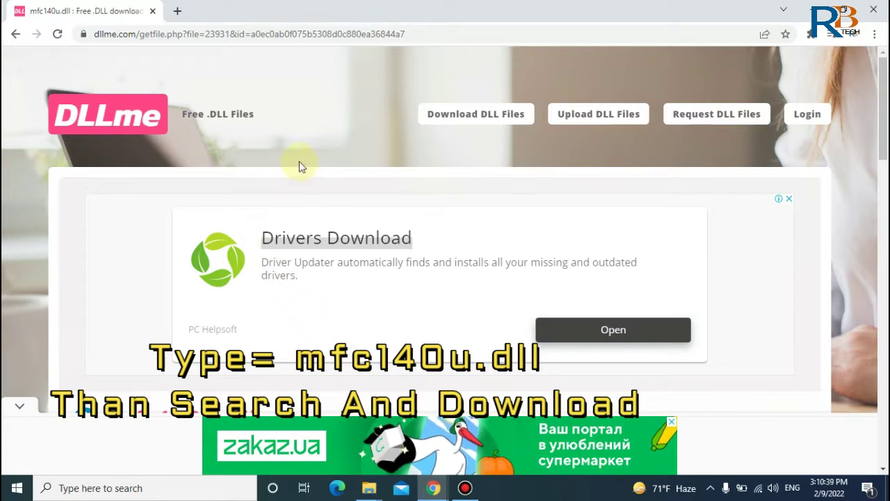
{"action": "scroll", "coordinate": [300, 167], "scroll_direction": "down", "scroll_amount": 4}
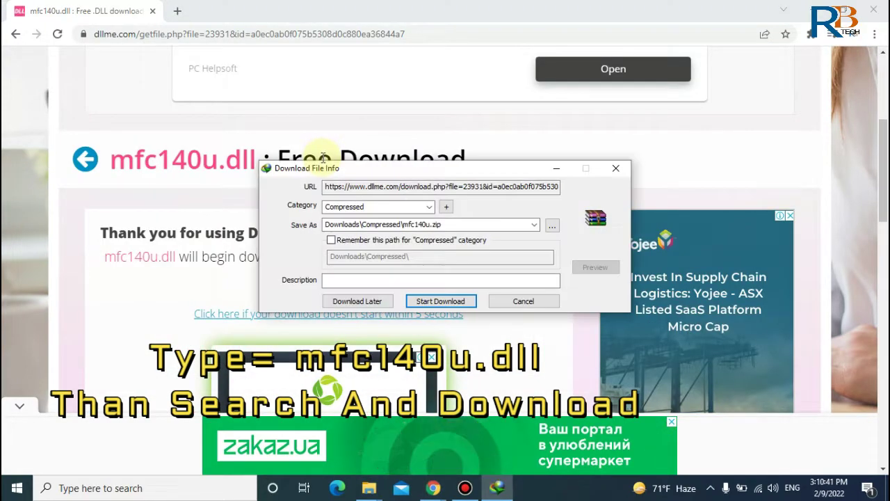
{"action": "left_click", "coordinate": [424, 304]}
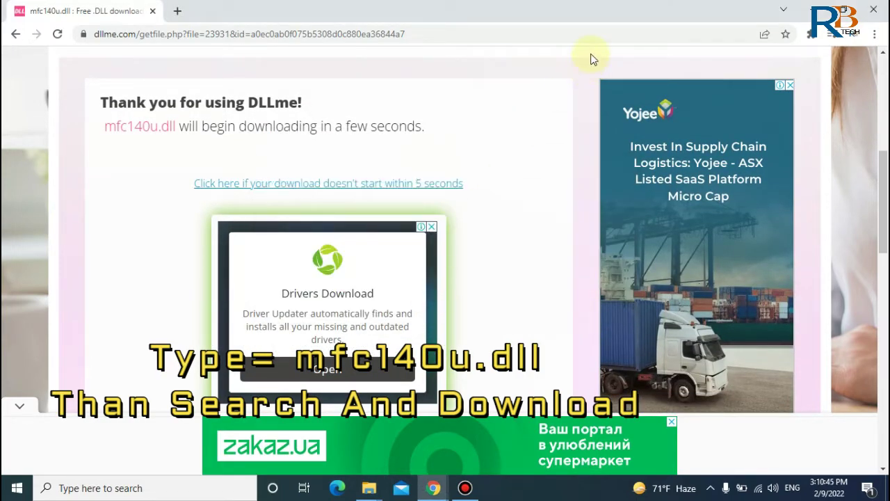
{"action": "left_click", "coordinate": [874, 12]}
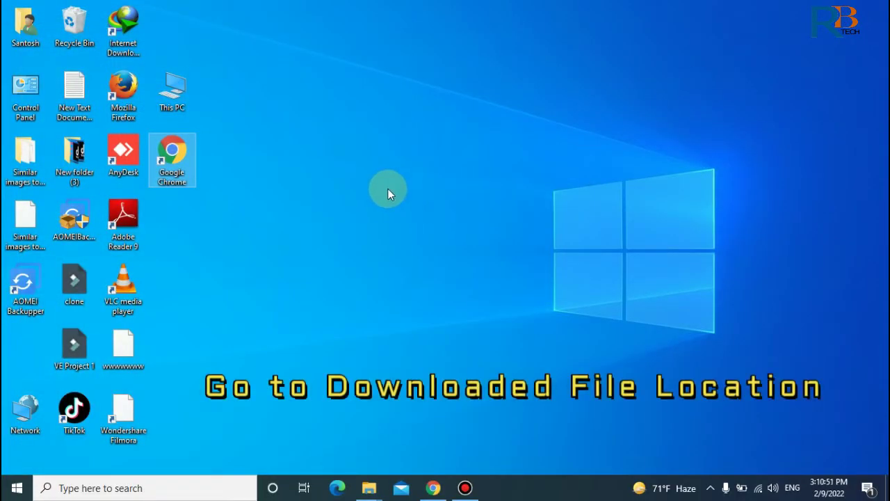
- Open the Compressed folder inside Downloads from This PC
{"action": "left_click", "coordinate": [178, 93]}
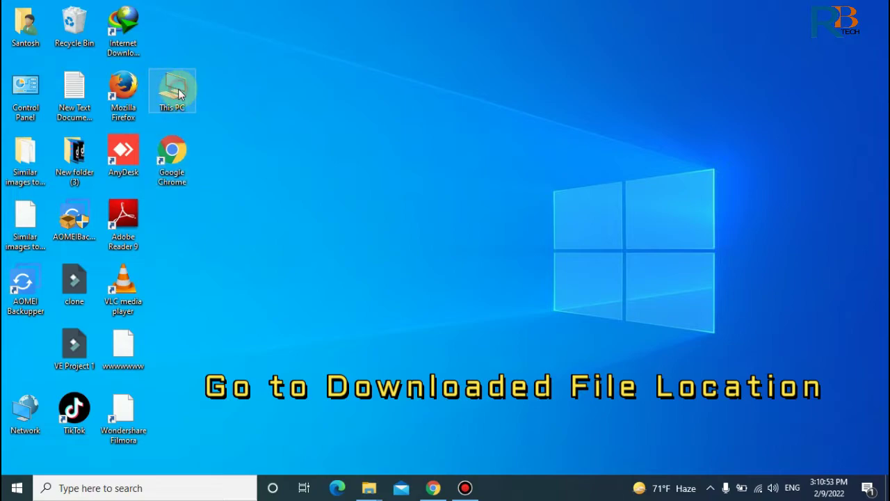
{"action": "double_click", "coordinate": [178, 93]}
{"action": "left_click", "coordinate": [419, 136]}
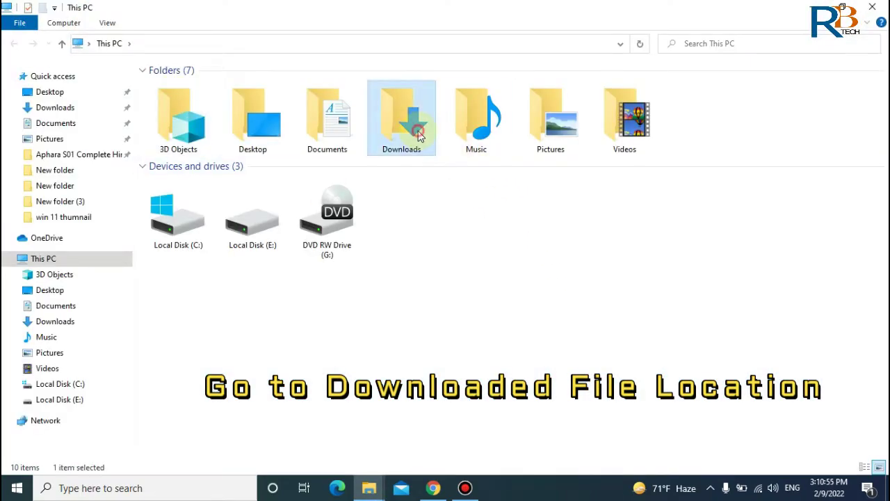
{"action": "double_click", "coordinate": [418, 135]}
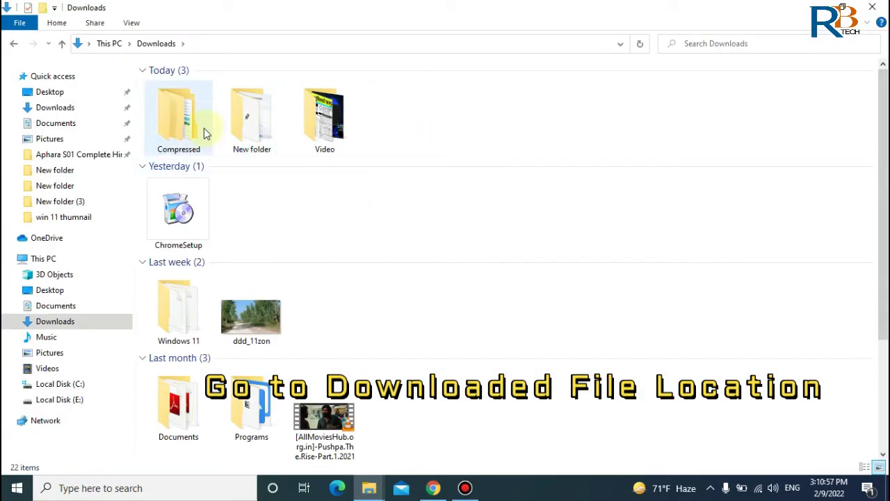
{"action": "double_click", "coordinate": [202, 130]}
- Extract the mfc140u archive into its own mfc140u folder and open that extracted folder
{"action": "left_click", "coordinate": [175, 87]}
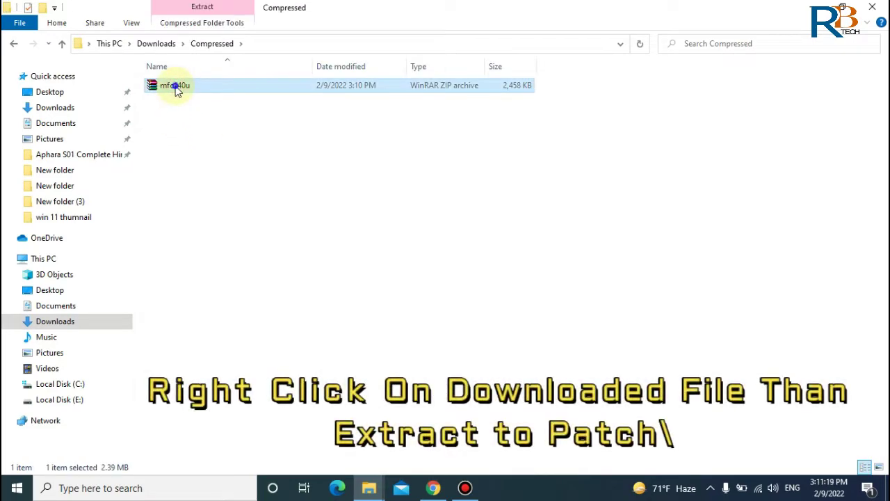
{"action": "right_click", "coordinate": [174, 85]}
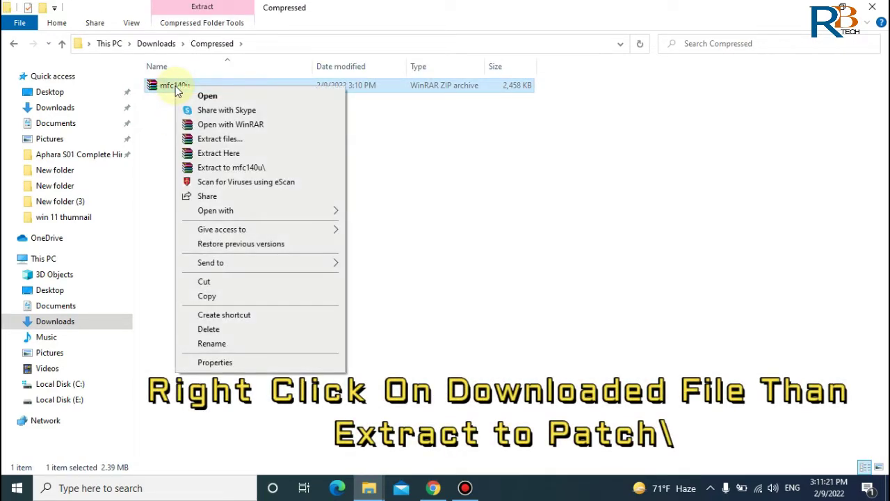
{"action": "left_click", "coordinate": [230, 167]}
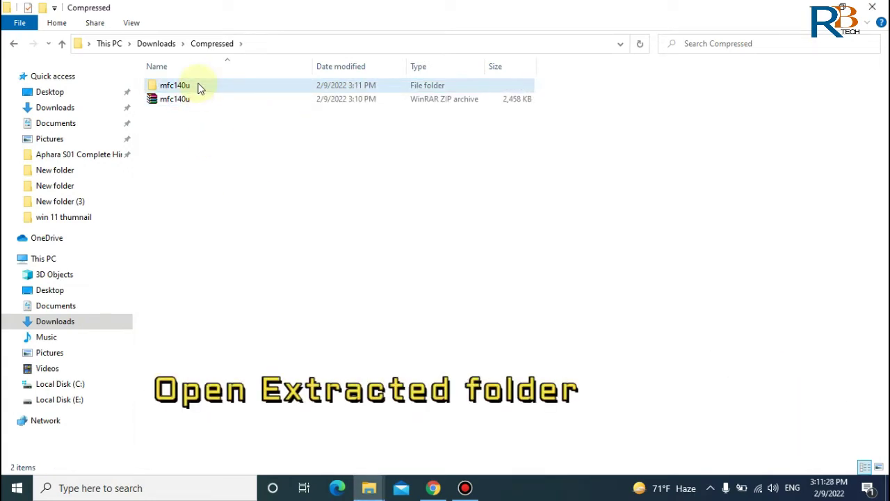
{"action": "double_click", "coordinate": [199, 86]}
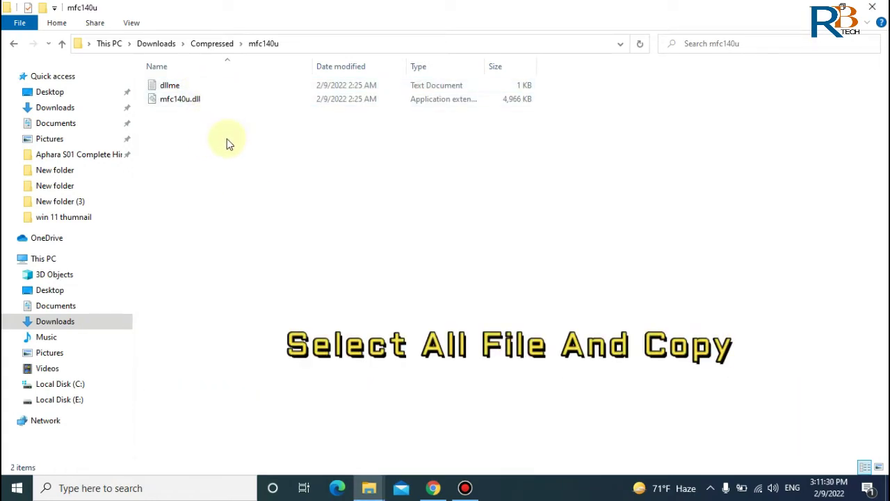
- Copy both extracted files, dllme and mfc140u.dll, and return to the desktop
{"action": "key", "text": "ctrl+a"}
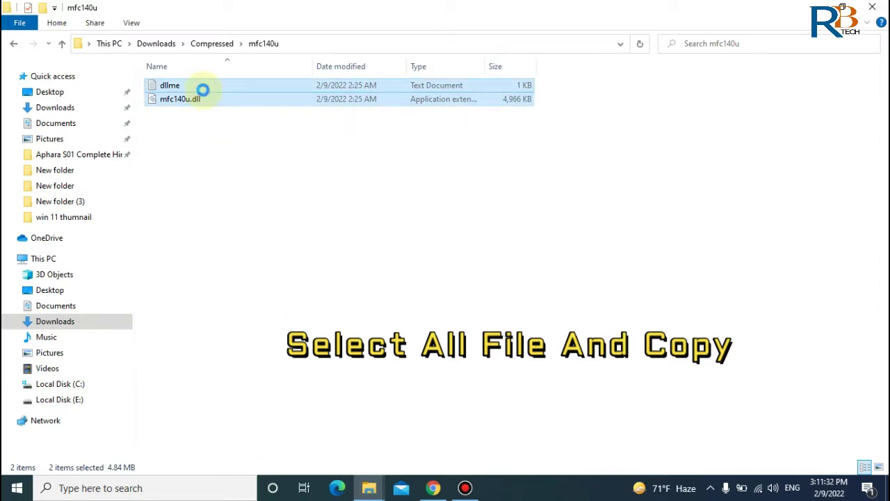
{"action": "right_click", "coordinate": [203, 89]}
{"action": "left_click", "coordinate": [254, 244]}
{"action": "key", "text": "super+d"}
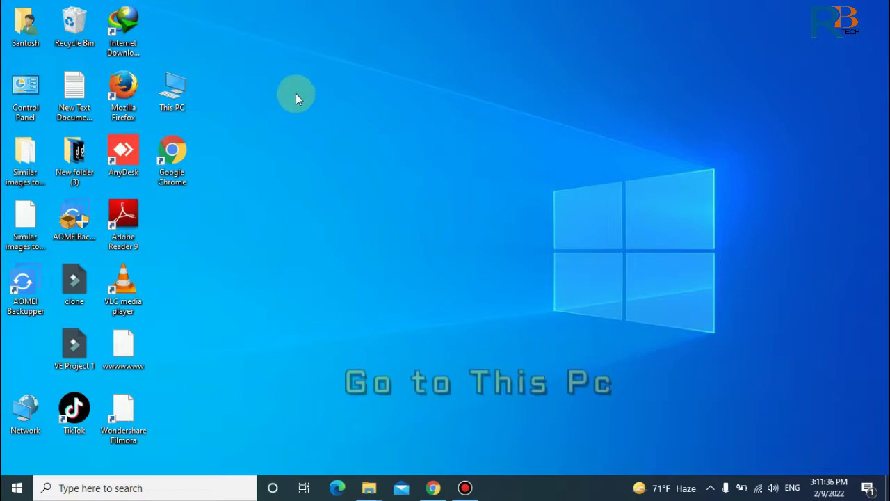
- Open the Windows folder on Local Disk (C:) from This PC
{"action": "double_click", "coordinate": [173, 98]}
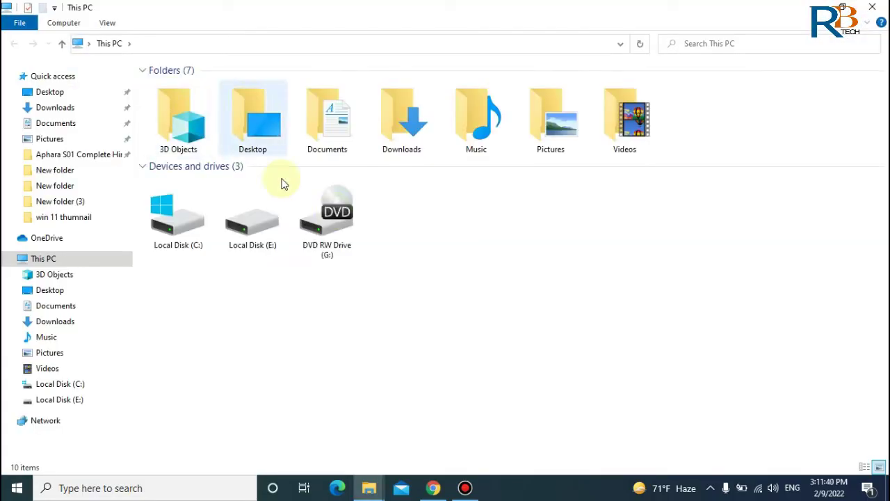
{"action": "double_click", "coordinate": [189, 234]}
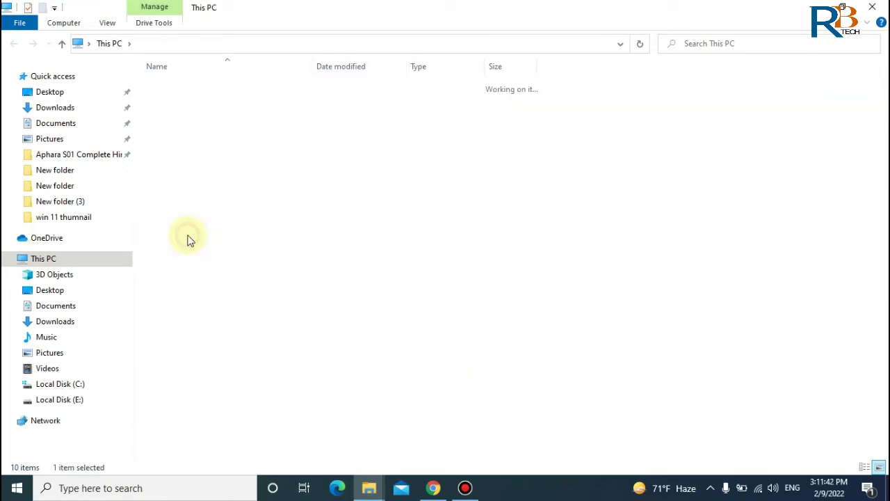
{"action": "double_click", "coordinate": [179, 168]}
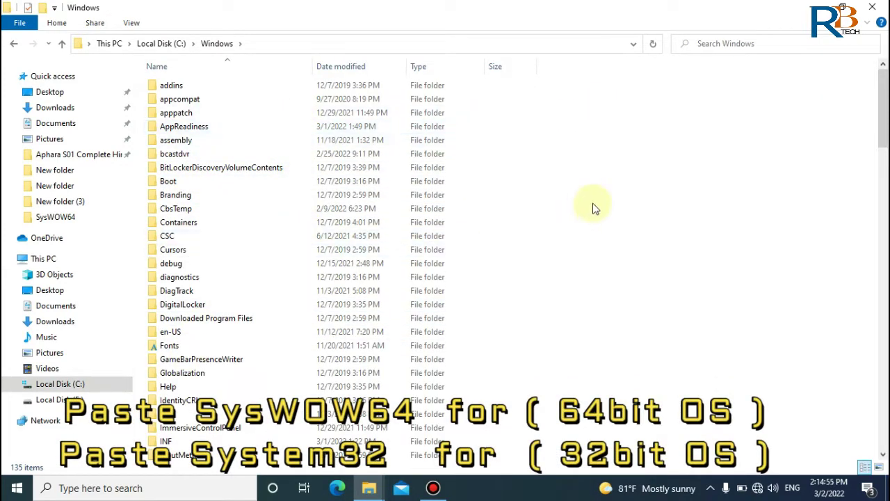
- Locate the System32 and SysWOW64 folders inside the Windows folder, ending with SysWOW64 selected
{"action": "scroll", "coordinate": [385, 182], "scroll_direction": "down", "scroll_amount": 4}
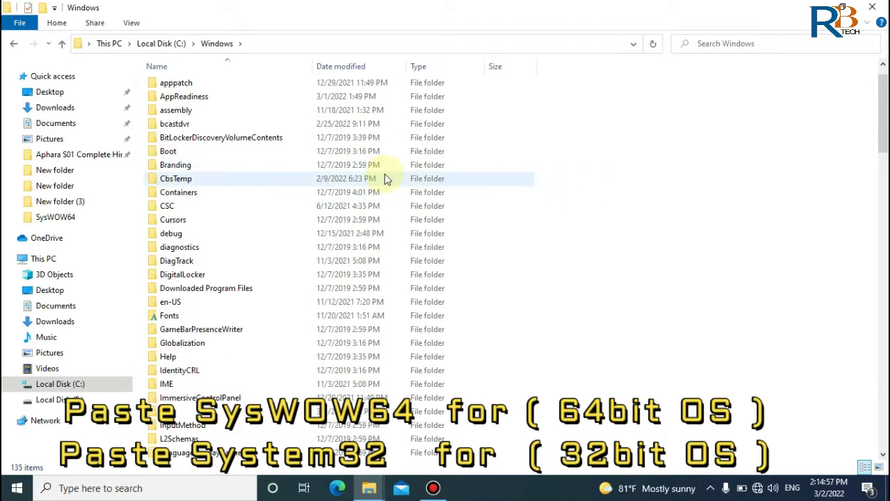
{"action": "scroll", "coordinate": [384, 195], "scroll_direction": "down", "scroll_amount": 15}
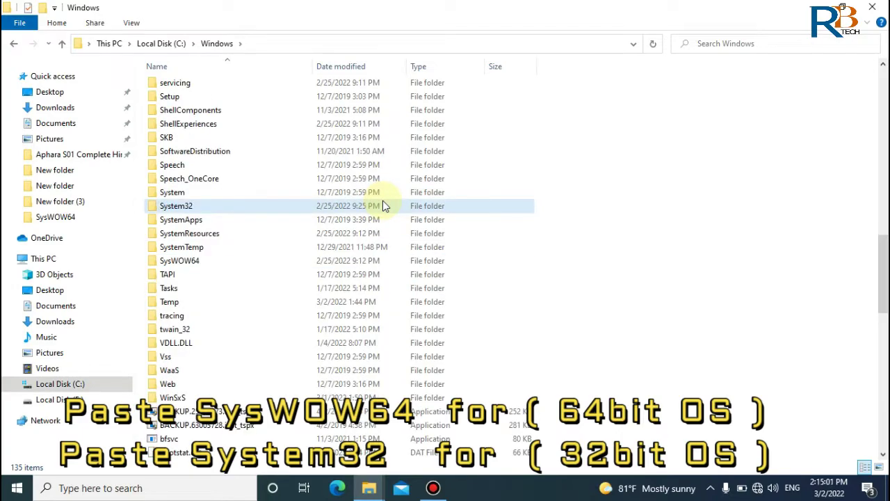
{"action": "left_click", "coordinate": [382, 203]}
{"action": "left_click", "coordinate": [196, 211]}
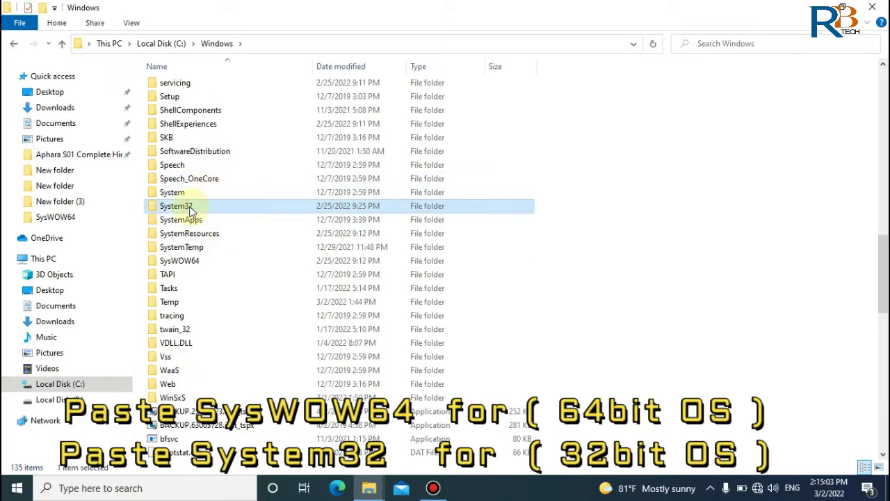
{"action": "left_click", "coordinate": [176, 264]}
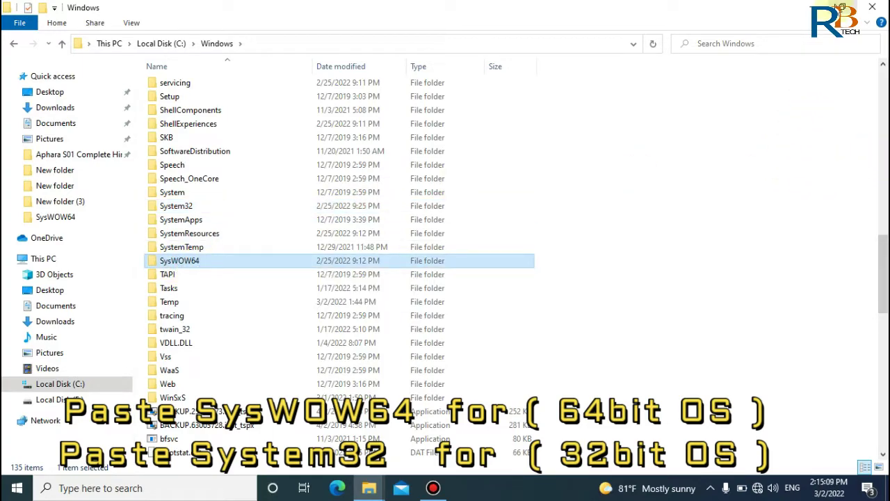
- Shrink the folder window, open the properties of This PC and outline the system type entry with a rectangle
{"action": "left_click", "coordinate": [842, 9]}
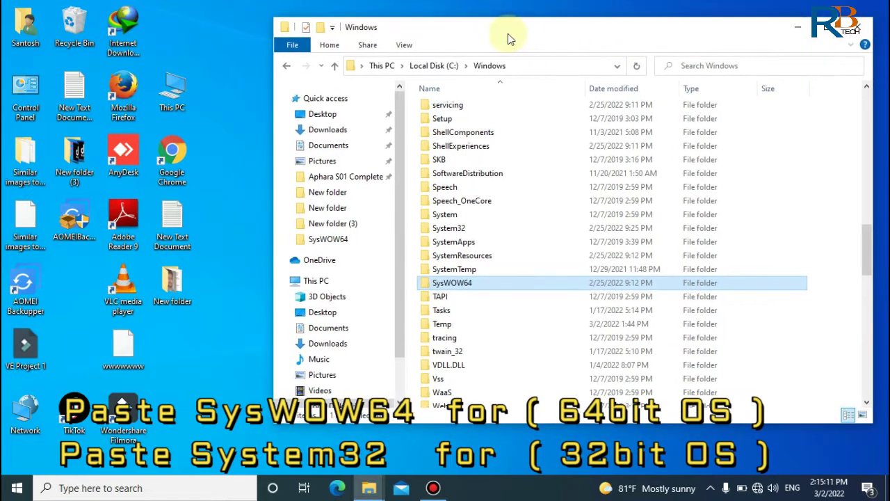
{"action": "left_click_drag", "start_coordinate": [518, 36], "coordinate": [530, 35]}
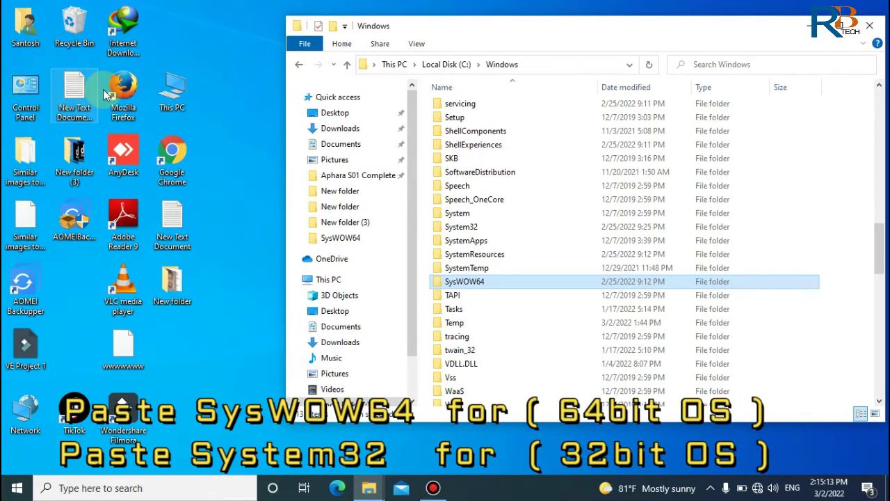
{"action": "right_click", "coordinate": [167, 91]}
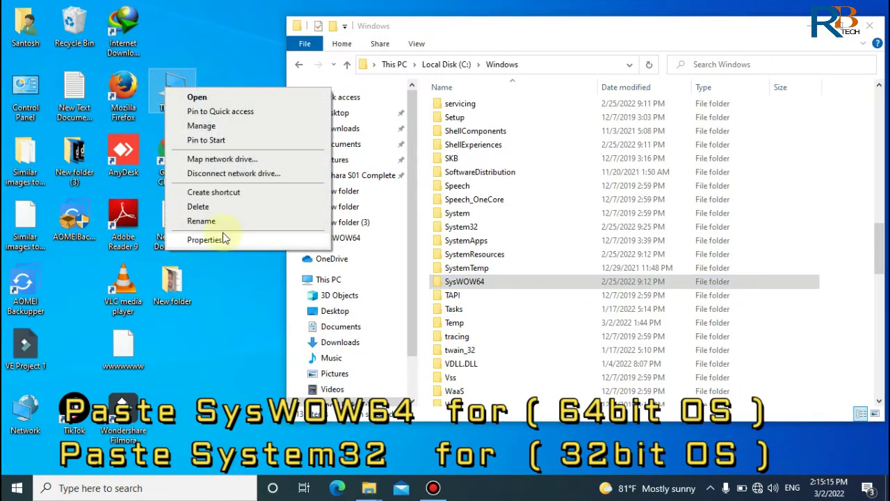
{"action": "left_click", "coordinate": [223, 239]}
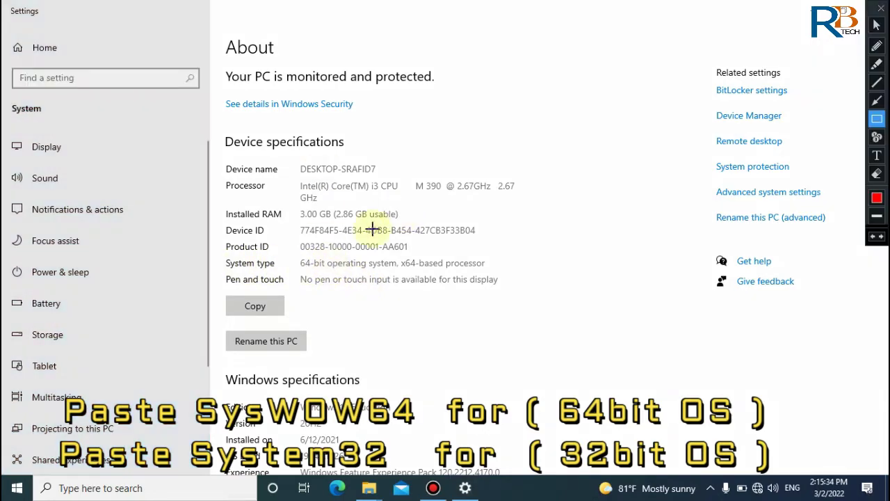
{"action": "mouse_move", "coordinate": [292, 255]}
{"action": "left_mouse_down"}
{"action": "mouse_move", "coordinate": [327, 275]}
{"action": "mouse_move", "coordinate": [450, 276]}
{"action": "left_mouse_up"}
{"action": "left_click_drag", "start_coordinate": [506, 276], "coordinate": [506, 272]}
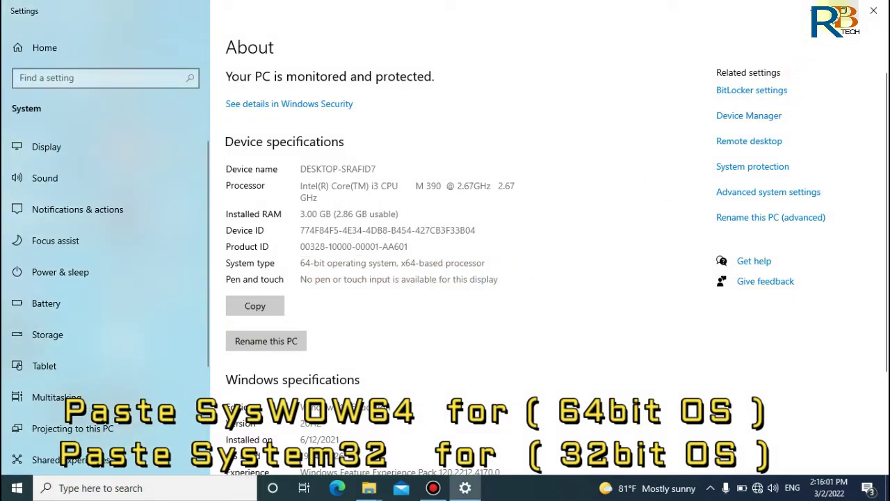
- Arrange the About settings and the Windows folder side by side and mark the system type for comparison with the folder choice
{"action": "left_click", "coordinate": [840, 10]}
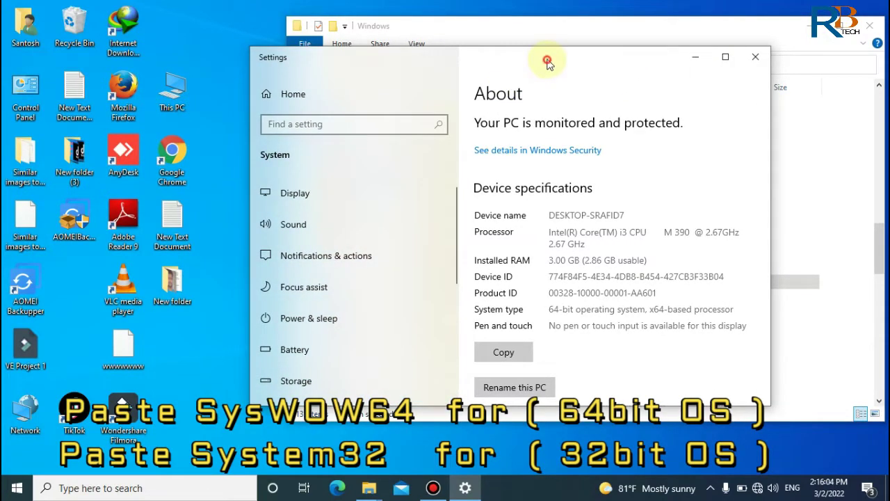
{"action": "left_click_drag", "start_coordinate": [547, 59], "coordinate": [337, 57]}
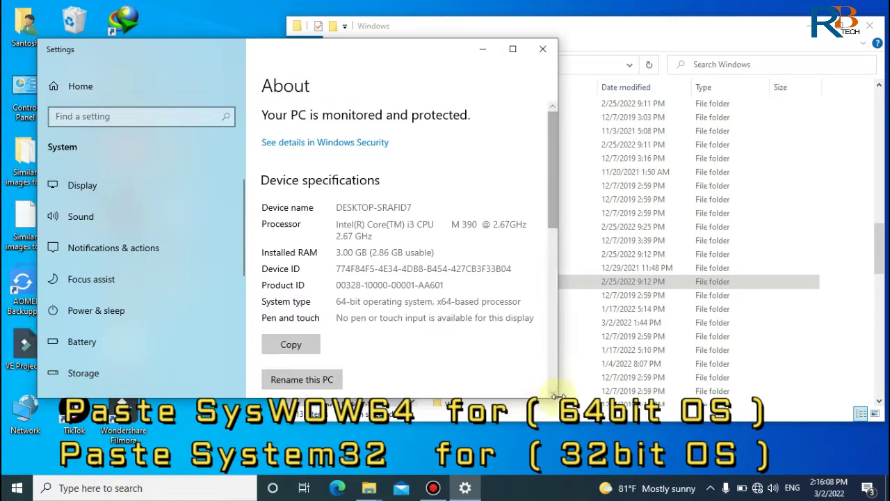
{"action": "left_click_drag", "start_coordinate": [559, 395], "coordinate": [401, 373]}
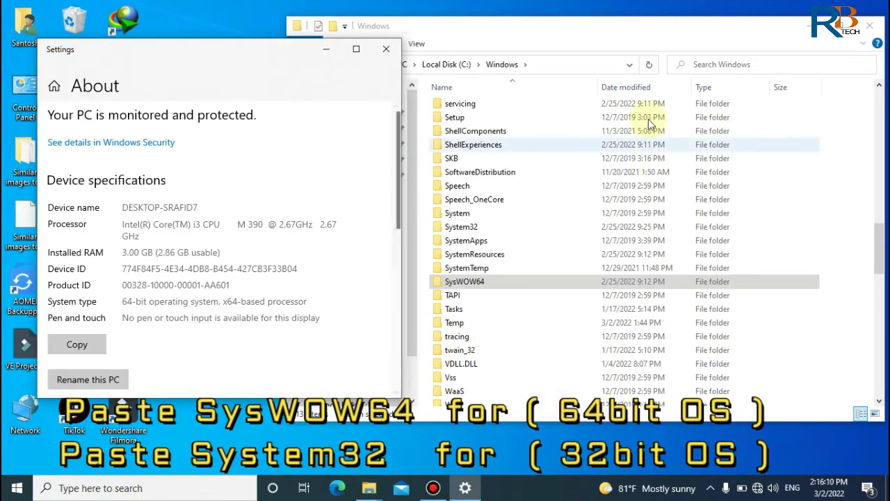
{"action": "left_click_drag", "start_coordinate": [584, 31], "coordinate": [677, 38]}
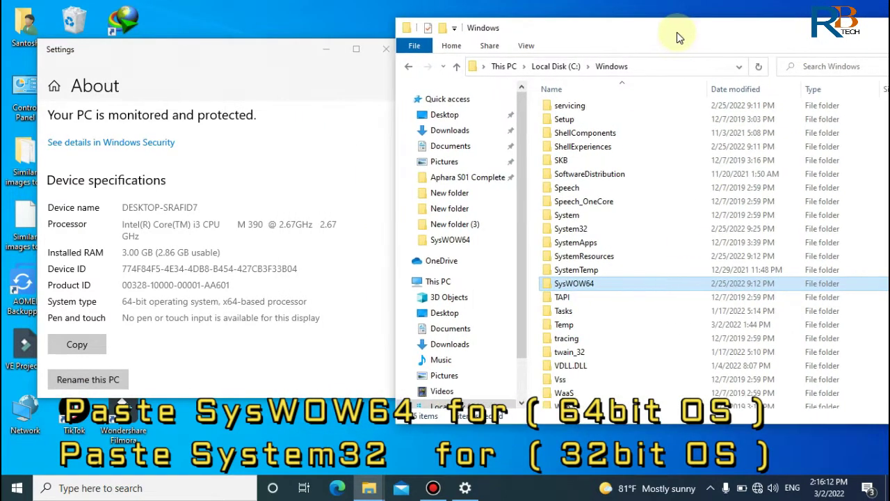
{"action": "key", "text": "ctrl+shift+r"}
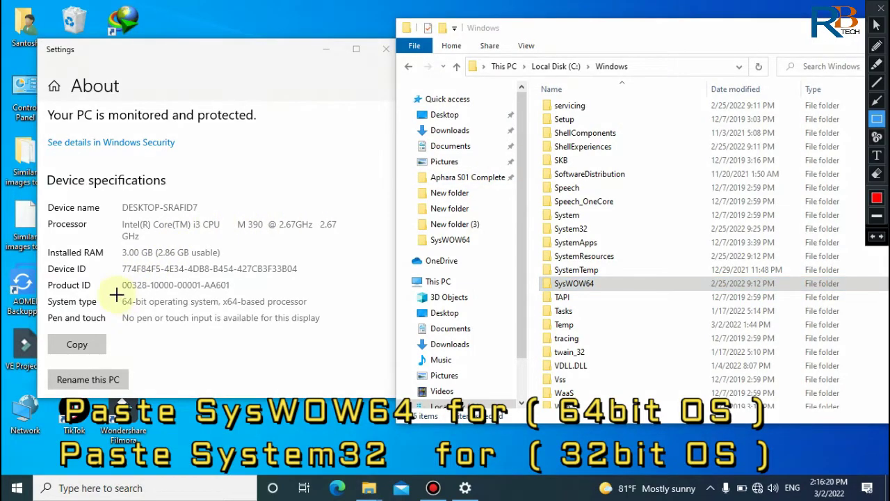
{"action": "mouse_move", "coordinate": [134, 306]}
{"action": "left_mouse_down"}
{"action": "mouse_move", "coordinate": [334, 313]}
{"action": "mouse_move", "coordinate": [323, 313]}
{"action": "left_mouse_up"}
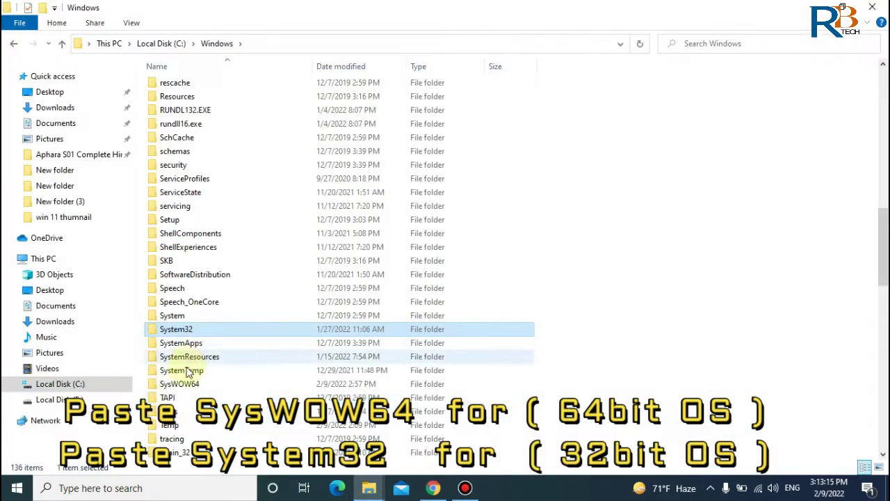
- Paste the copied files into the SysWOW64 folder, granting administrator permission for all current items, and close the folder window
{"action": "left_click", "coordinate": [187, 386]}
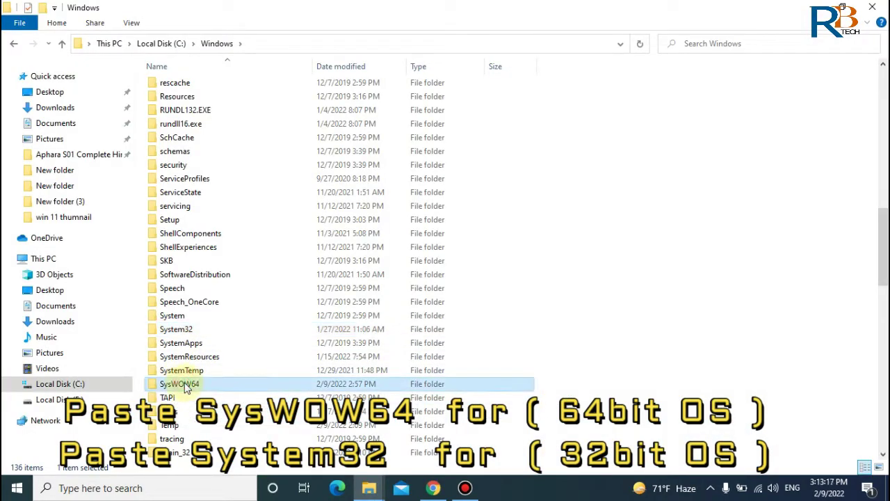
{"action": "double_click", "coordinate": [185, 388]}
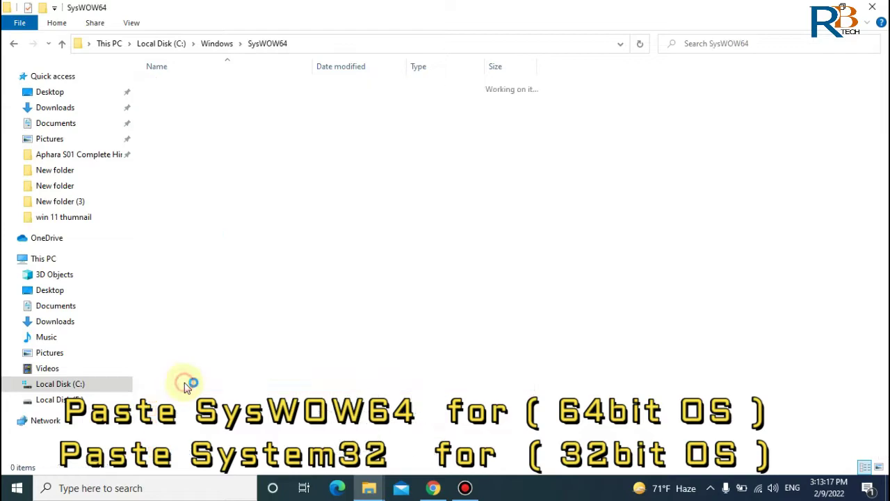
{"action": "right_click", "coordinate": [591, 207]}
{"action": "left_click", "coordinate": [625, 279]}
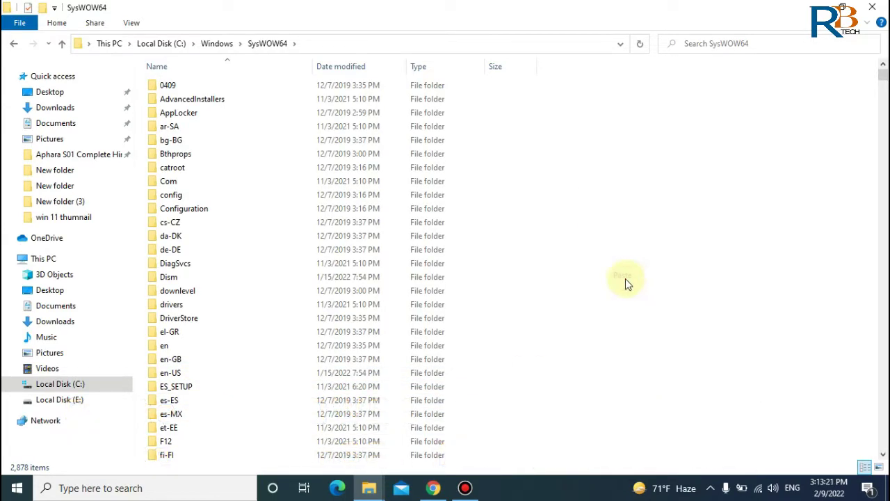
{"action": "left_click", "coordinate": [473, 147]}
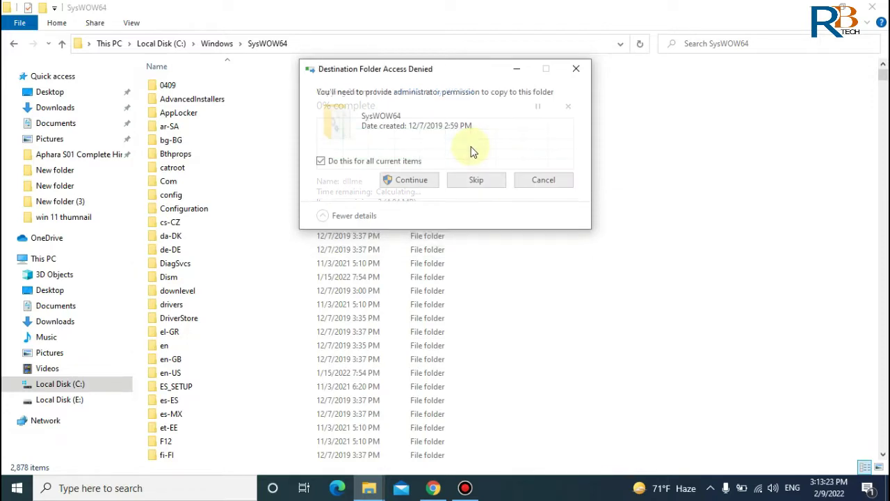
{"action": "left_click", "coordinate": [421, 182]}
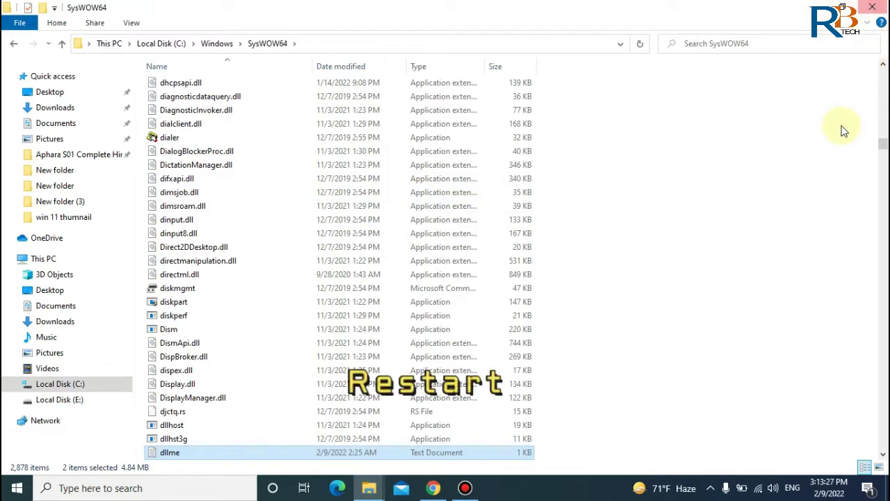
{"action": "left_click", "coordinate": [876, 10]}
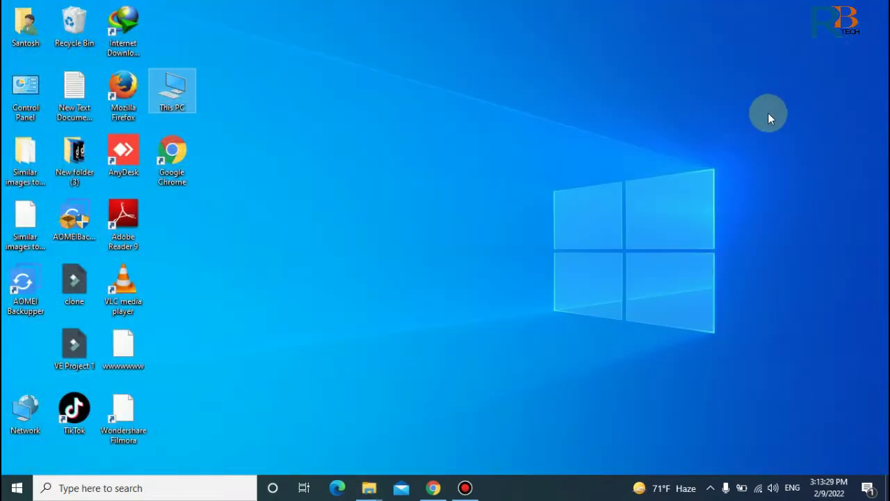